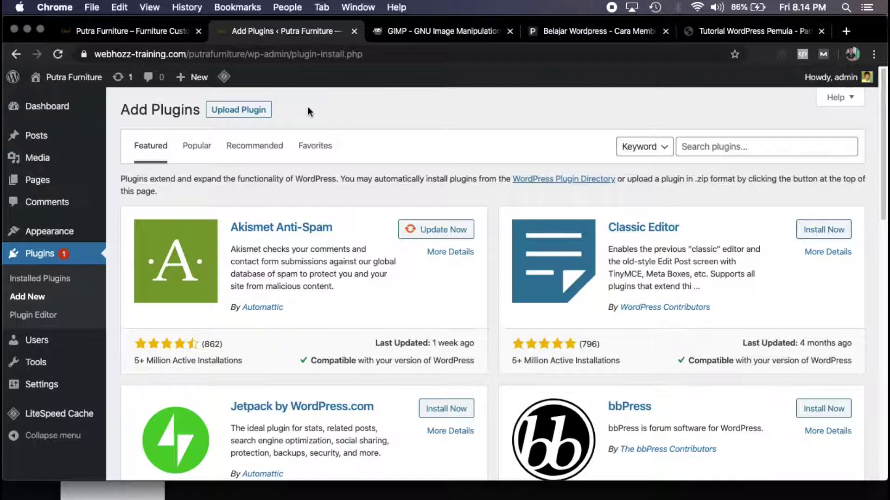
Look over the Putra Furniture home page and return to the Add Plugins page.
{"action": "left_click", "coordinate": [170, 29]}
{"action": "scroll", "coordinate": [246, 236], "scroll_direction": "down", "scroll_amount": 6}
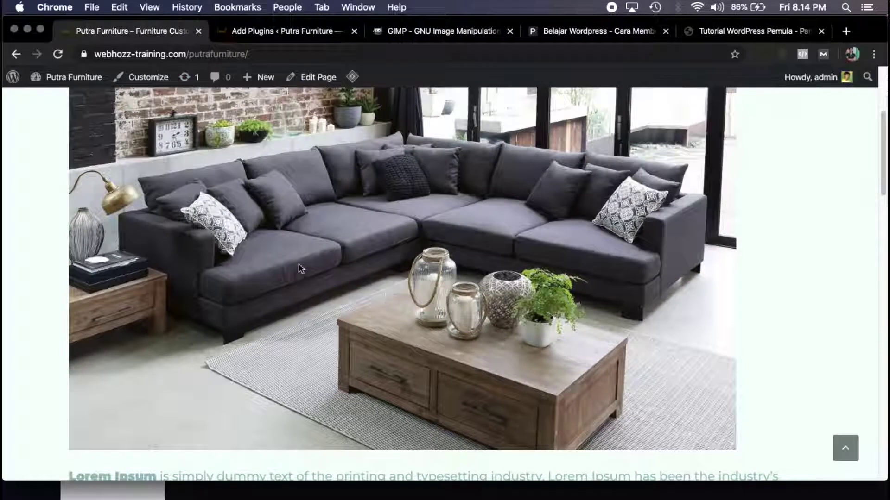
{"action": "scroll", "coordinate": [308, 282], "scroll_direction": "up", "scroll_amount": 6}
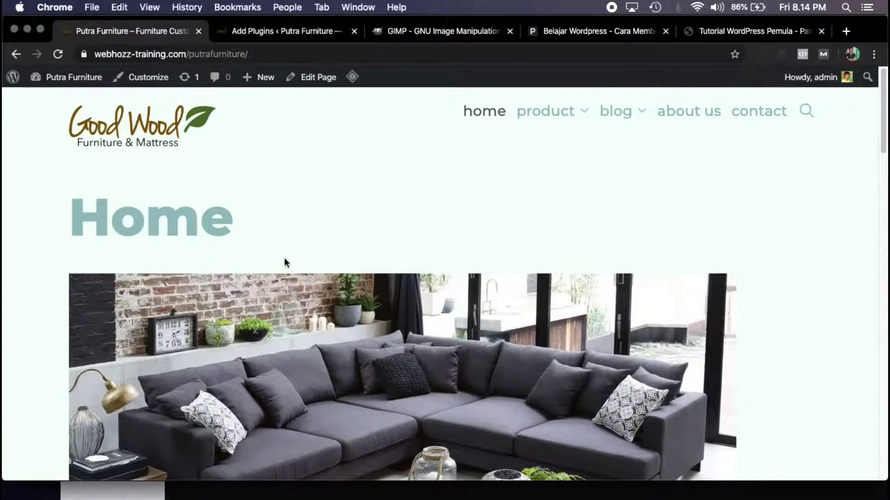
{"action": "left_click", "coordinate": [257, 33]}
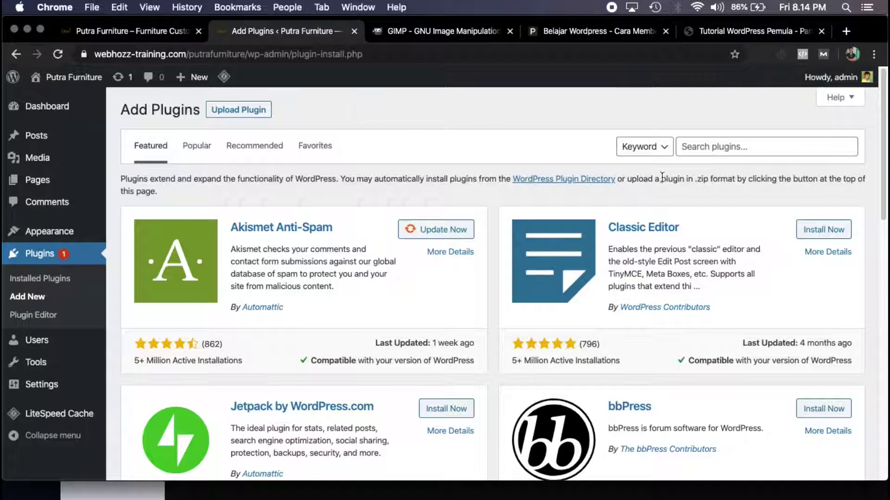
Search the plugin directory for "slideshow" and browse the plugins found.
{"action": "left_click", "coordinate": [793, 149]}
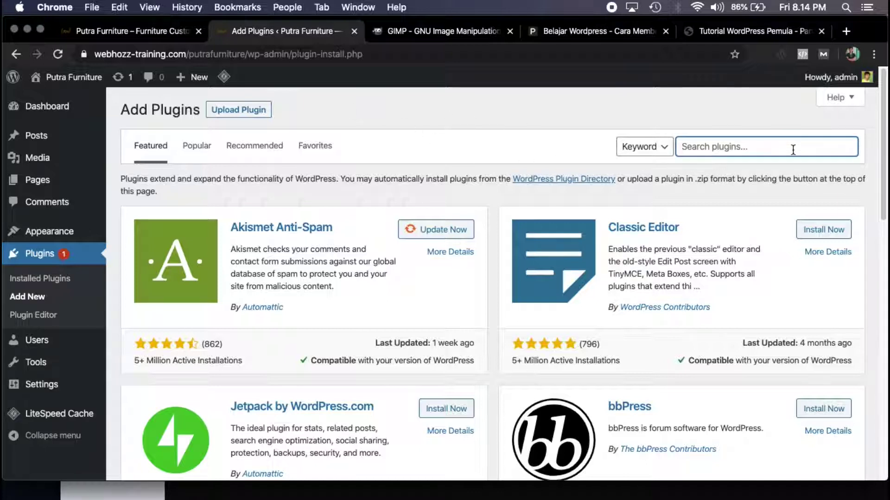
{"action": "type", "text": "slideshow"}
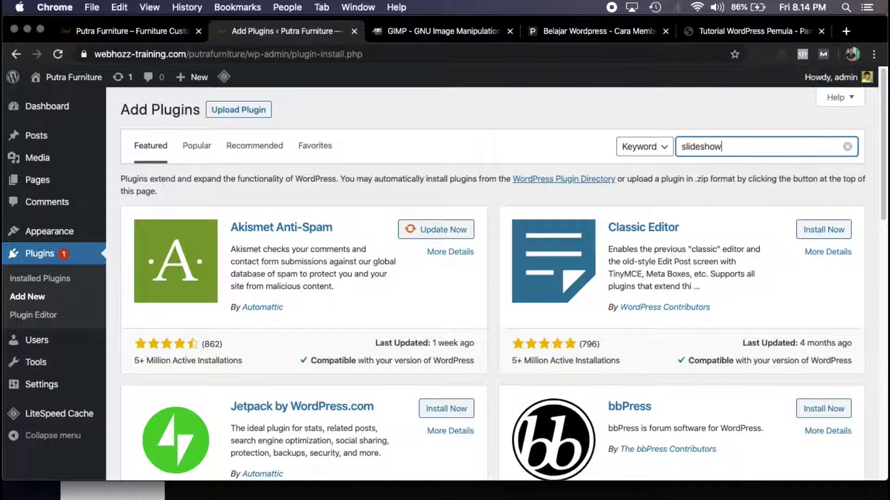
{"action": "key", "text": "Return"}
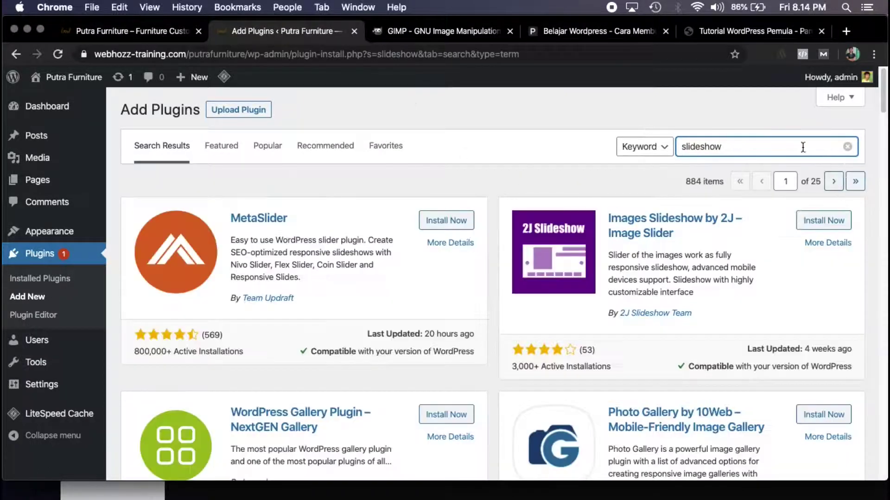
{"action": "scroll", "coordinate": [348, 188], "scroll_direction": "down", "scroll_amount": 3}
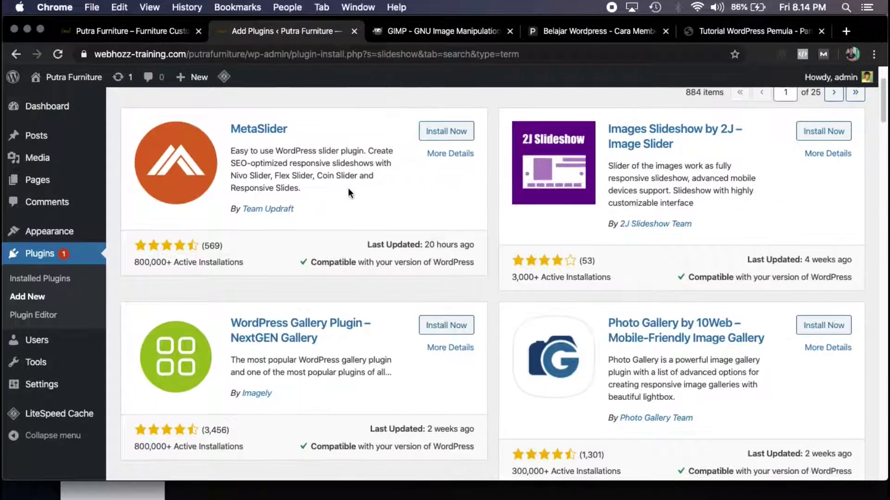
{"action": "scroll", "coordinate": [419, 283], "scroll_direction": "down", "scroll_amount": 2}
{"action": "scroll", "coordinate": [331, 271], "scroll_direction": "down", "scroll_amount": 3}
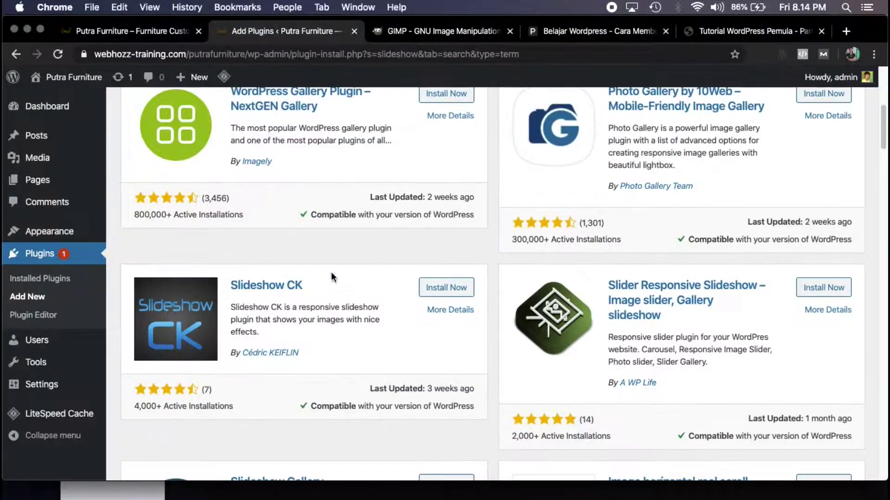
{"action": "scroll", "coordinate": [315, 251], "scroll_direction": "down", "scroll_amount": 2}
{"action": "scroll", "coordinate": [274, 292], "scroll_direction": "down", "scroll_amount": 5}
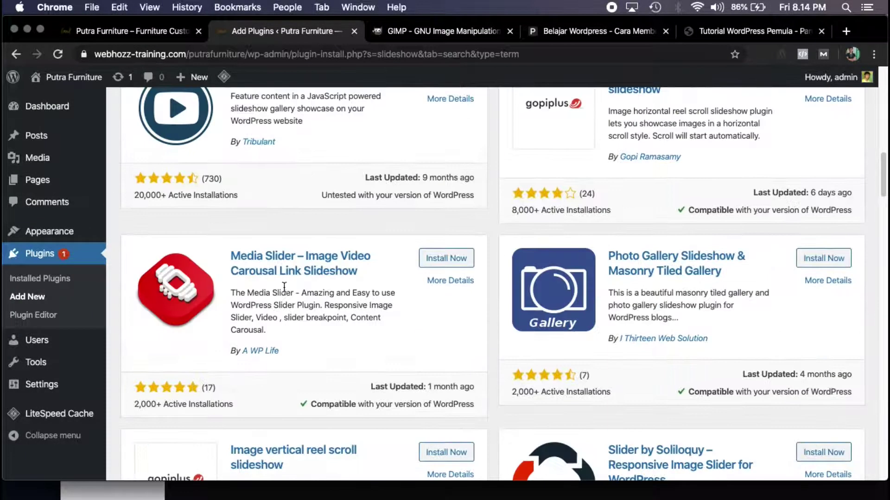
{"action": "scroll", "coordinate": [301, 264], "scroll_direction": "down", "scroll_amount": 4}
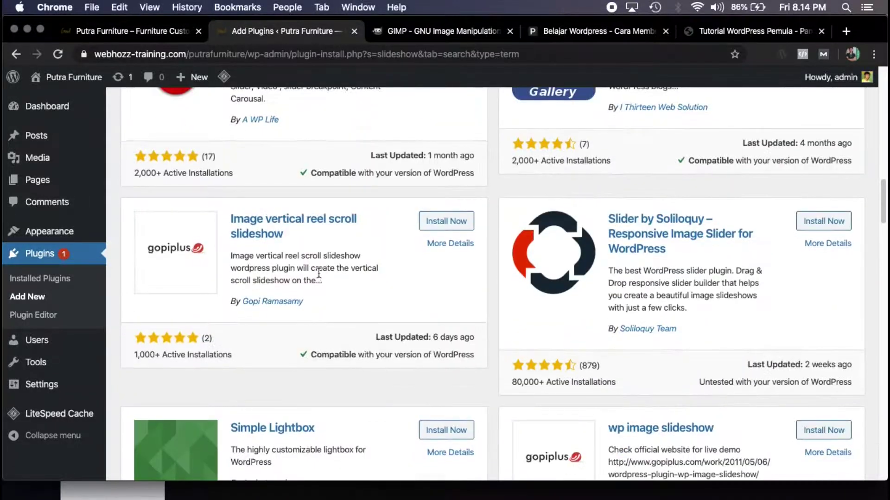
{"action": "scroll", "coordinate": [319, 274], "scroll_direction": "up", "scroll_amount": 15}
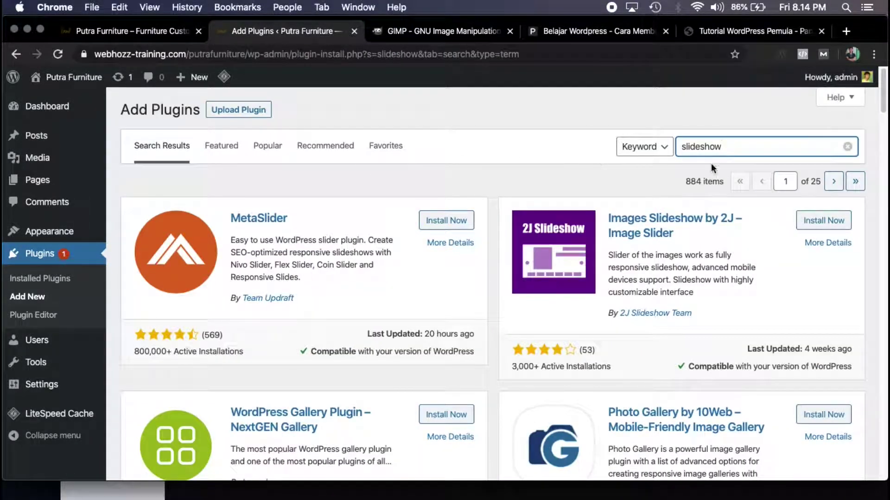
Search for "smart slider", then install and activate the Smart Slider 3 plugin.
{"action": "double_click", "coordinate": [705, 147]}
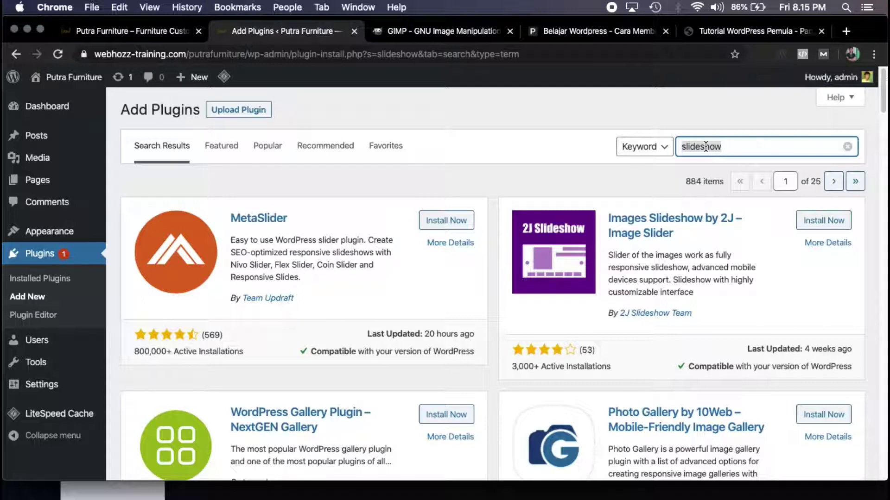
{"action": "type", "text": "smart slider"}
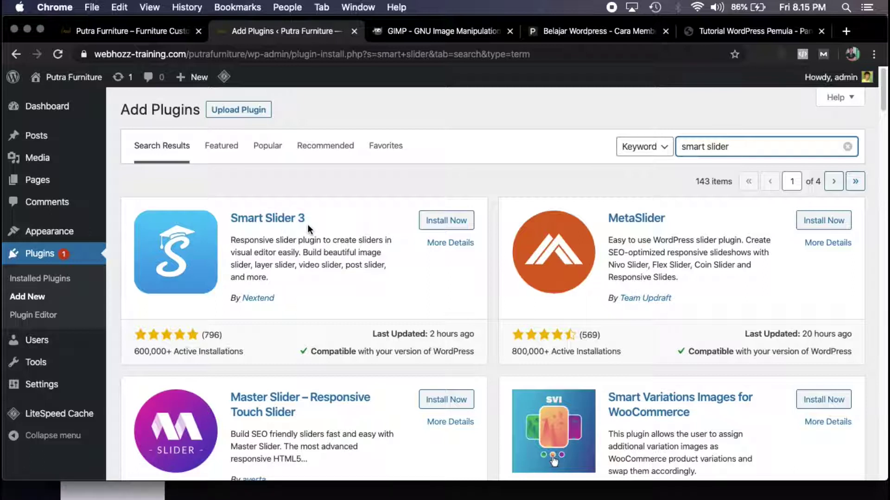
{"action": "left_click", "coordinate": [461, 230]}
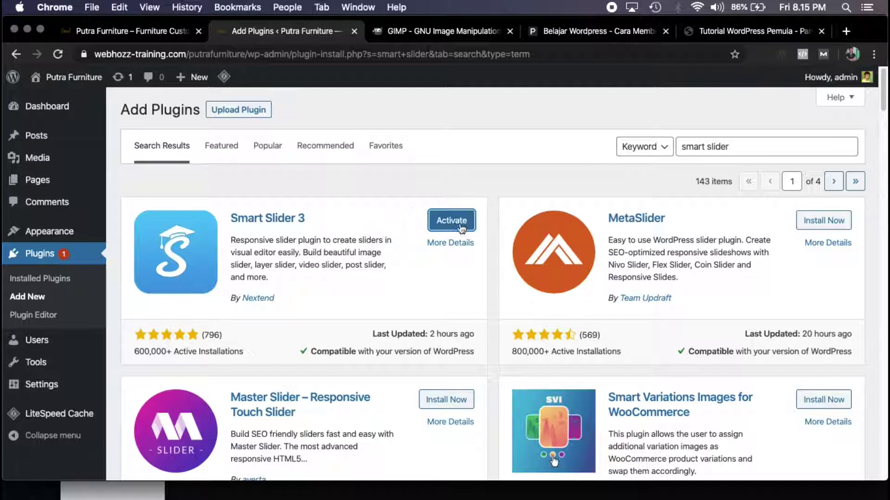
{"action": "left_click", "coordinate": [455, 218]}
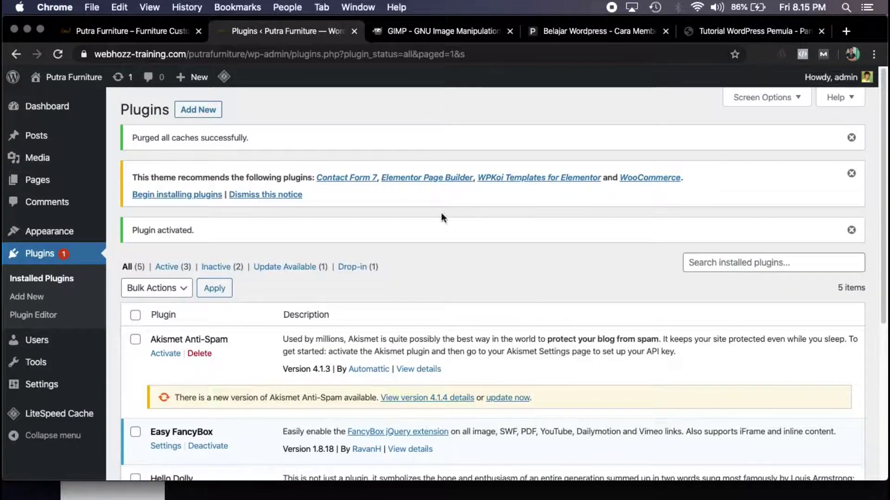
Examine the installed plugins list for the Smart Slider 3 entry and look for its section in the admin navigation.
{"action": "scroll", "coordinate": [340, 306], "scroll_direction": "down", "scroll_amount": 3}
{"action": "scroll", "coordinate": [340, 306], "scroll_direction": "down", "scroll_amount": 3}
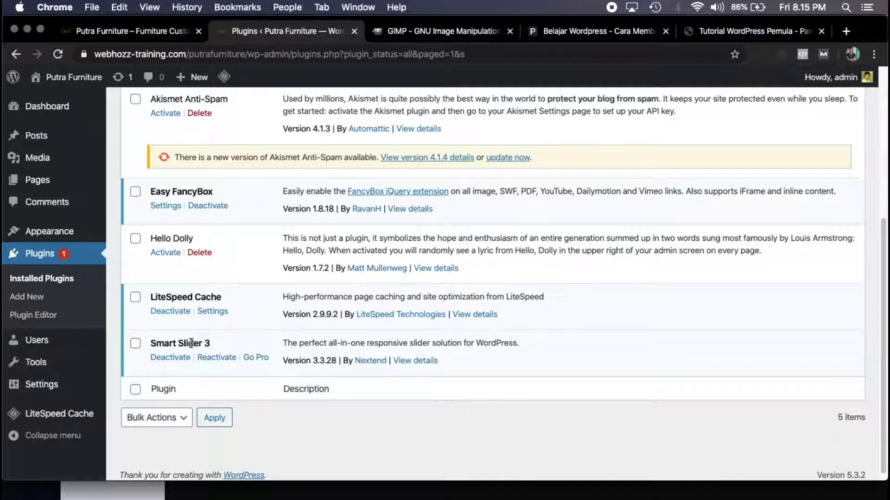
{"action": "scroll", "coordinate": [196, 327], "scroll_direction": "up", "scroll_amount": 1}
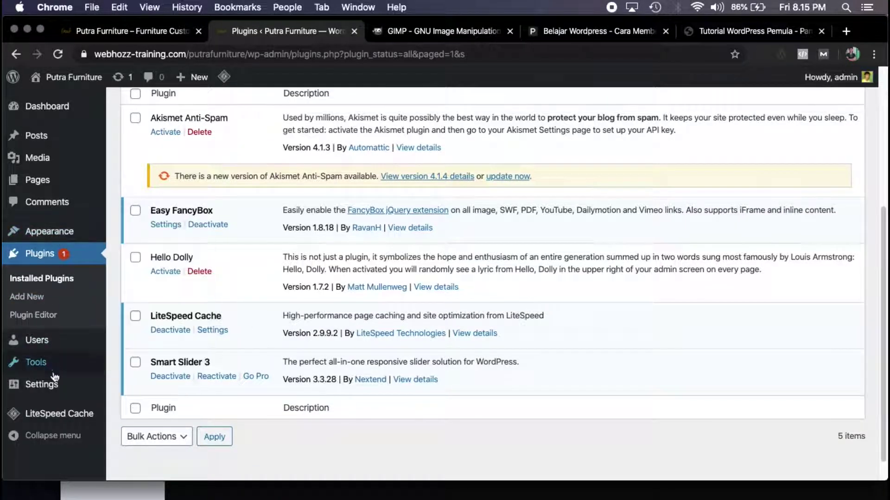
{"action": "mouse_move", "coordinate": [54, 390]}
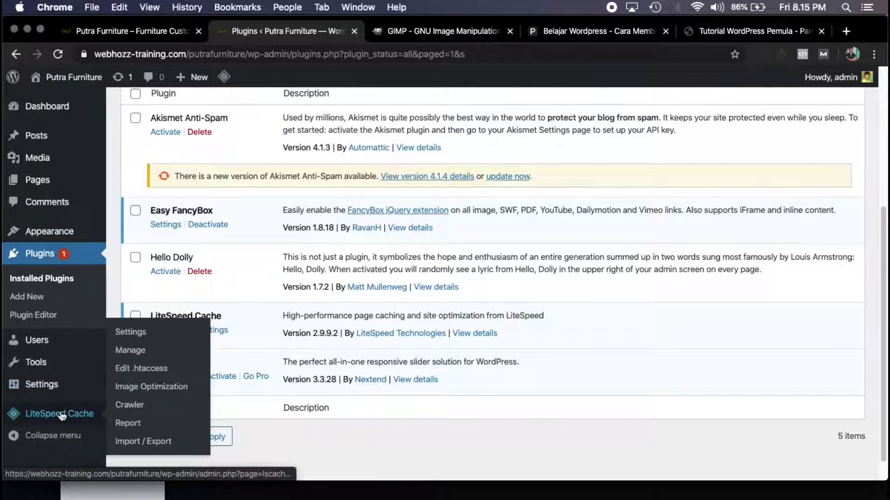
{"action": "scroll", "coordinate": [52, 318], "scroll_direction": "up", "scroll_amount": 1}
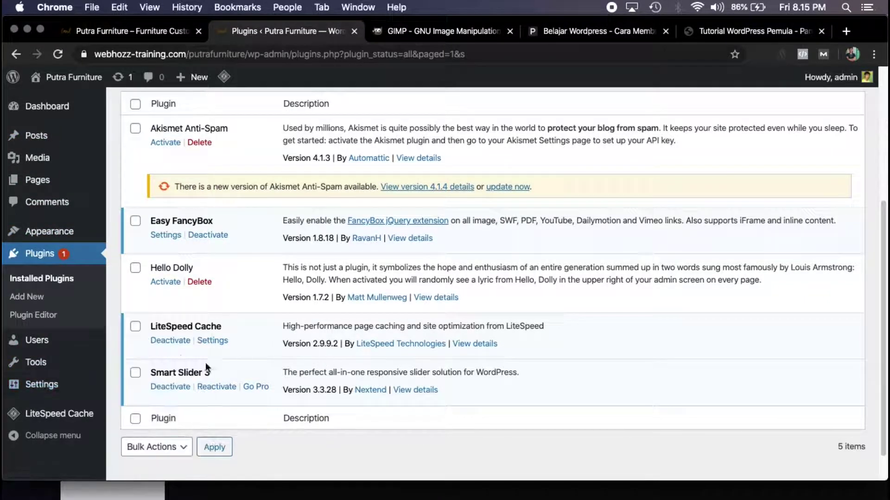
{"action": "scroll", "coordinate": [27, 297], "scroll_direction": "up", "scroll_amount": 4}
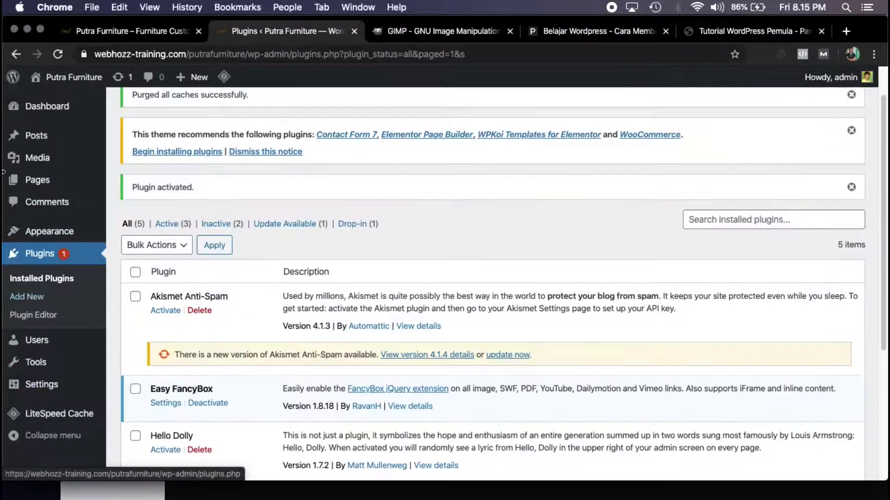
{"action": "scroll", "coordinate": [41, 139], "scroll_direction": "up", "scroll_amount": 1}
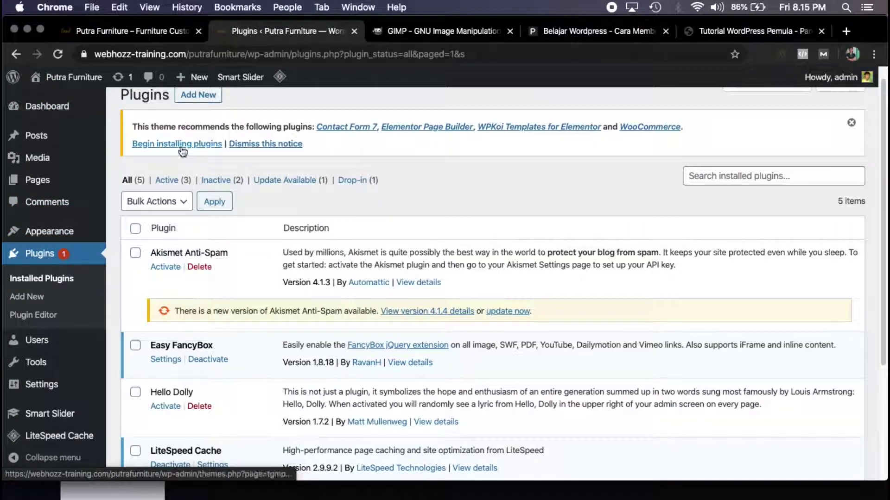
Open the Sample Slider for editing from the Smart Slider dashboard.
{"action": "left_click", "coordinate": [53, 417]}
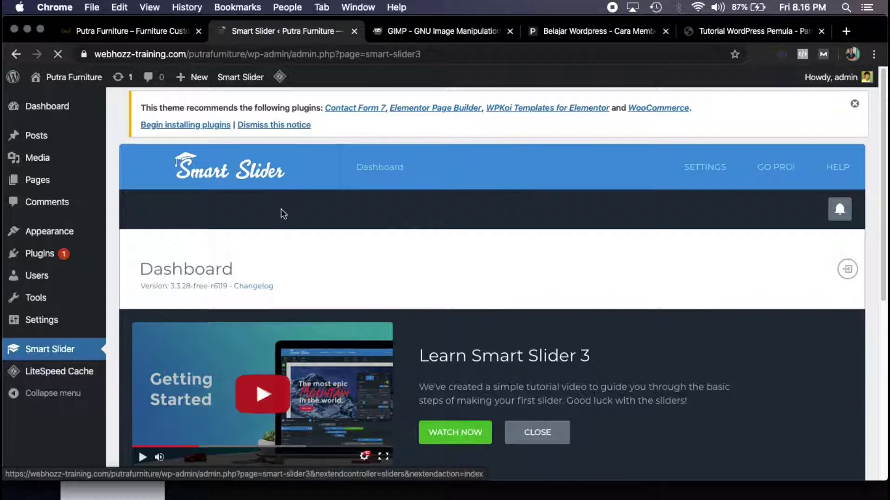
{"action": "scroll", "coordinate": [293, 215], "scroll_direction": "down", "scroll_amount": 2}
{"action": "scroll", "coordinate": [296, 223], "scroll_direction": "down", "scroll_amount": 5}
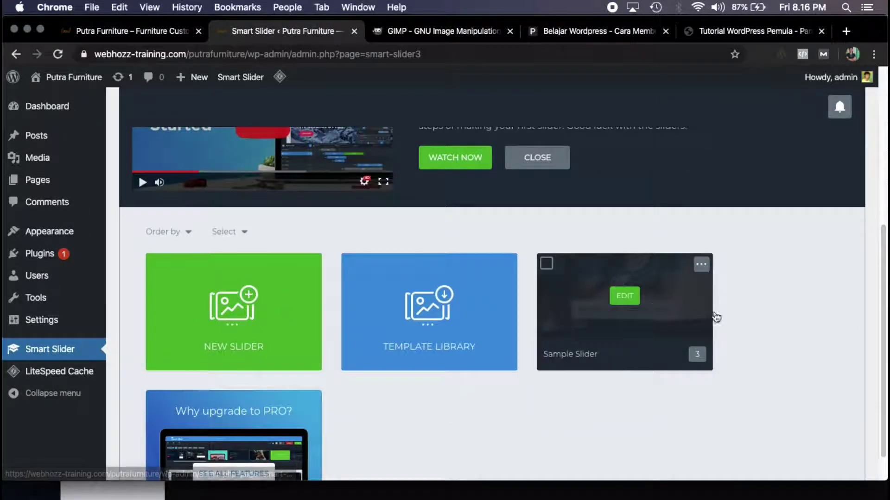
{"action": "scroll", "coordinate": [671, 244], "scroll_direction": "down", "scroll_amount": 1}
{"action": "scroll", "coordinate": [671, 245], "scroll_direction": "down", "scroll_amount": 1}
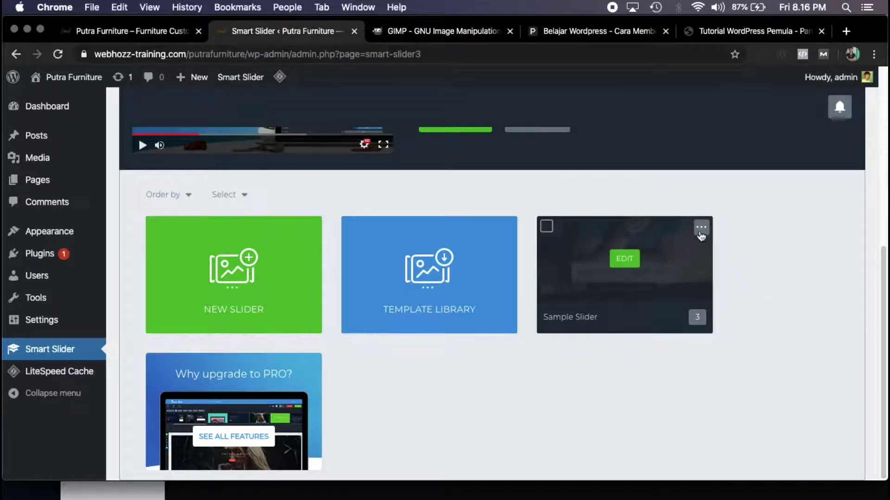
{"action": "left_click", "coordinate": [703, 229]}
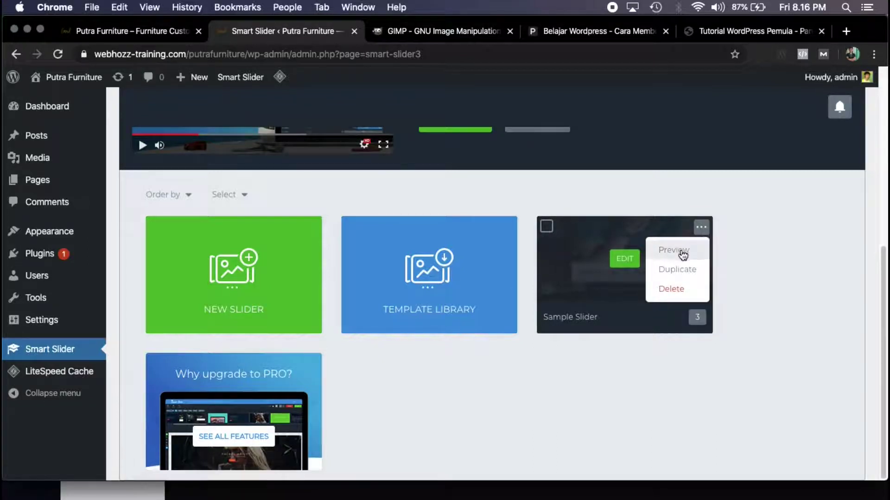
{"action": "mouse_move", "coordinate": [672, 236]}
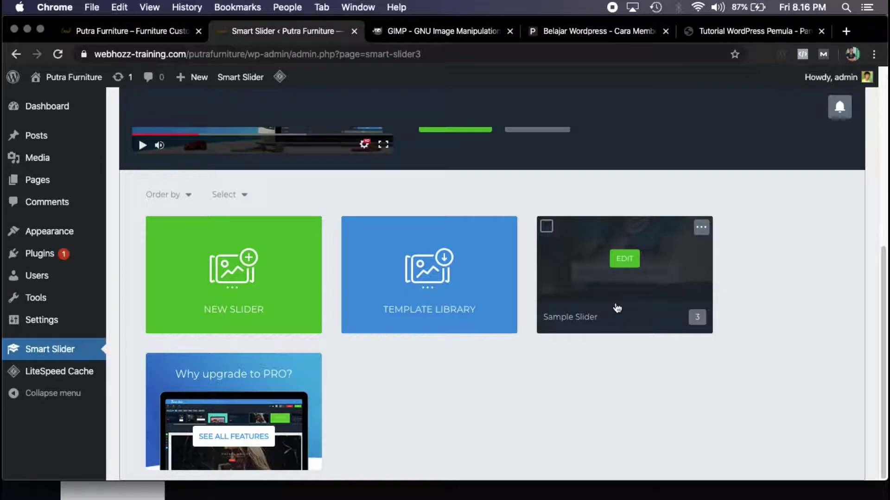
{"action": "left_click", "coordinate": [615, 300]}
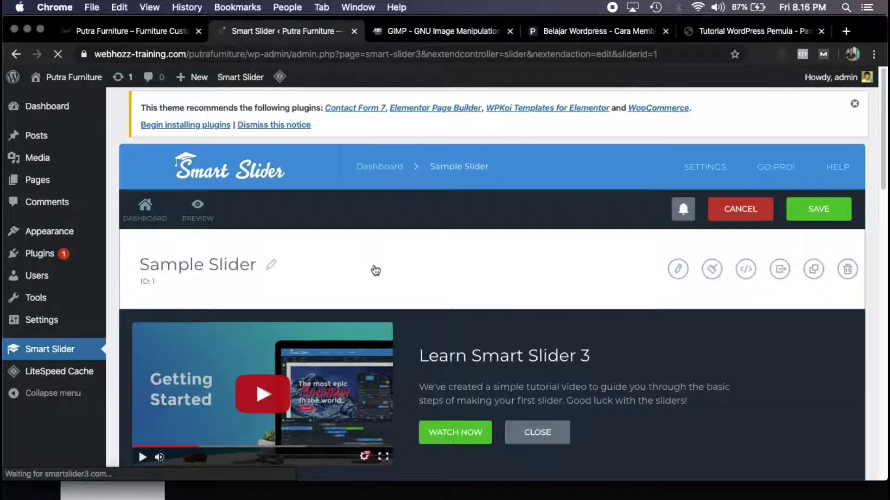
Copy the Sample Slider's shortcode [smartslider3 slider=1] from its publishing options.
{"action": "scroll", "coordinate": [373, 277], "scroll_direction": "down", "scroll_amount": 3}
{"action": "scroll", "coordinate": [584, 305], "scroll_direction": "down", "scroll_amount": 3}
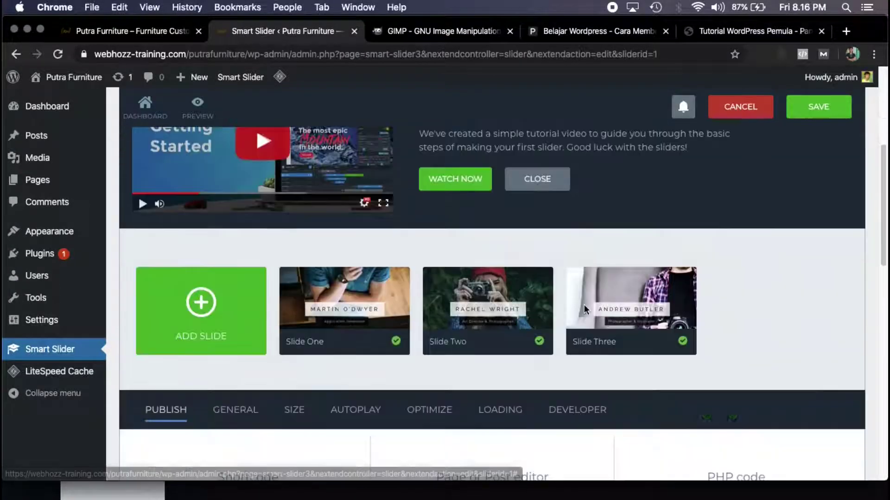
{"action": "scroll", "coordinate": [585, 311], "scroll_direction": "down", "scroll_amount": 5}
{"action": "scroll", "coordinate": [585, 310], "scroll_direction": "up", "scroll_amount": 15}
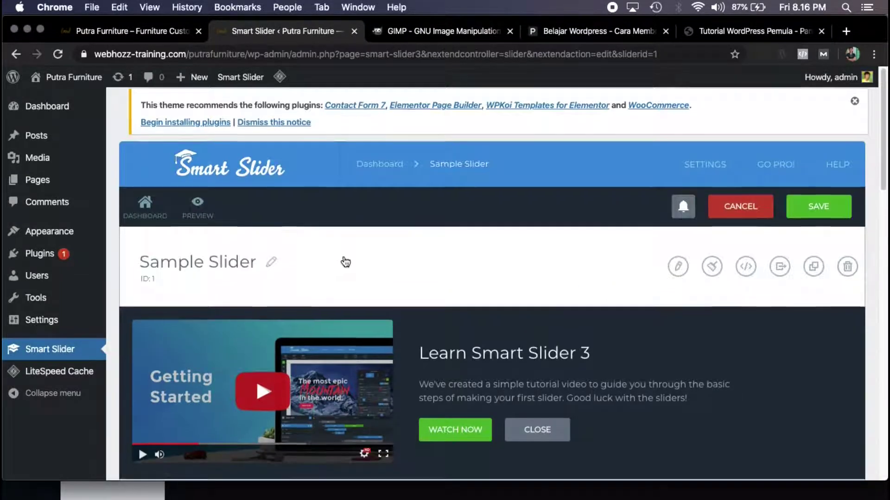
{"action": "scroll", "coordinate": [339, 252], "scroll_direction": "down", "scroll_amount": 7}
{"action": "scroll", "coordinate": [336, 241], "scroll_direction": "down", "scroll_amount": 3}
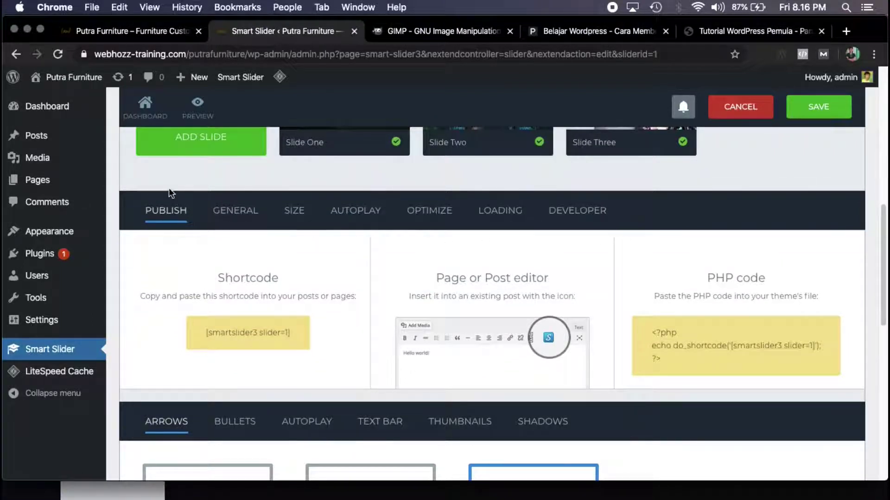
{"action": "left_click", "coordinate": [252, 333]}
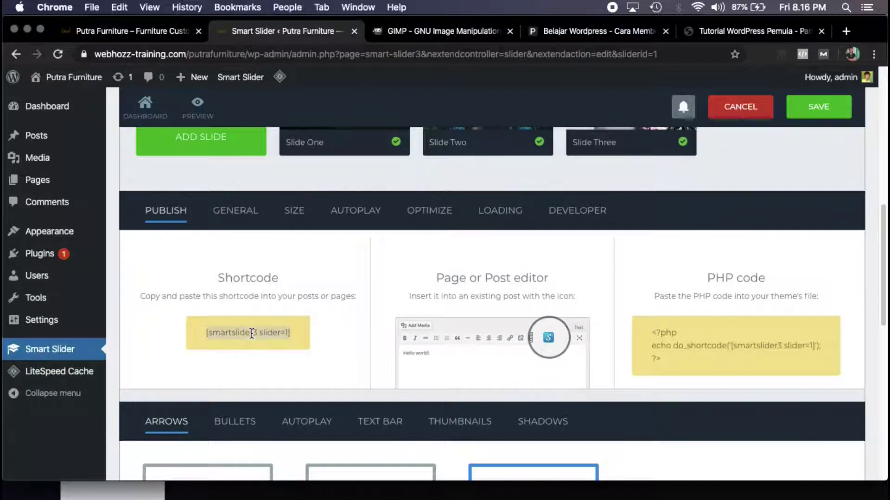
{"action": "right_click", "coordinate": [251, 333]}
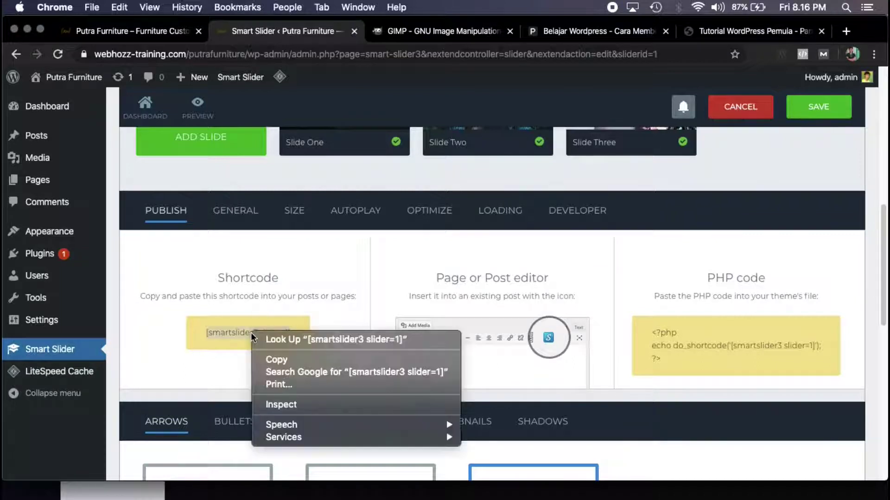
{"action": "left_click", "coordinate": [281, 359]}
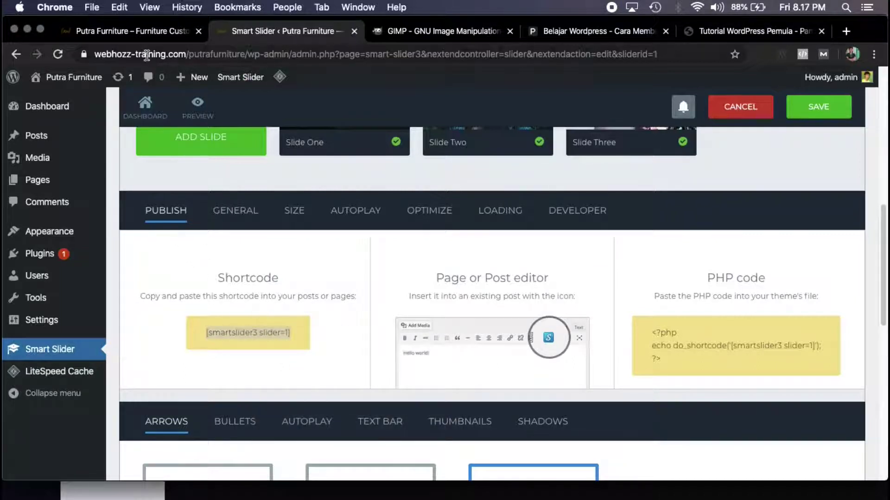
Open the list of all pages in a separate browser tab and start editing the Home front page.
{"action": "mouse_move", "coordinate": [51, 186]}
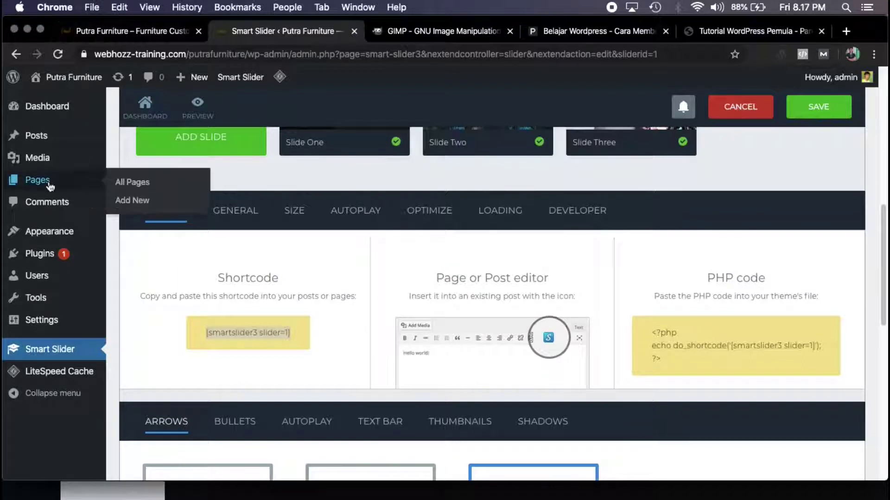
{"action": "left_click", "coordinate": [168, 183], "text": "super"}
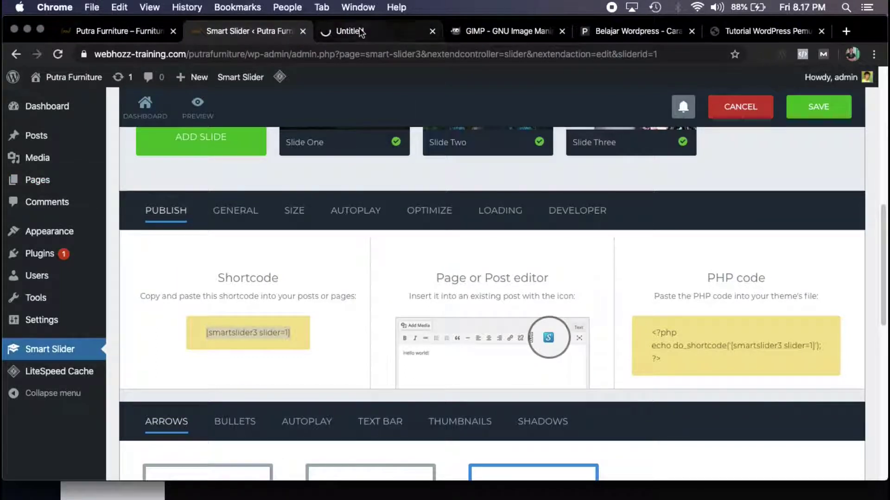
{"action": "left_click", "coordinate": [361, 32]}
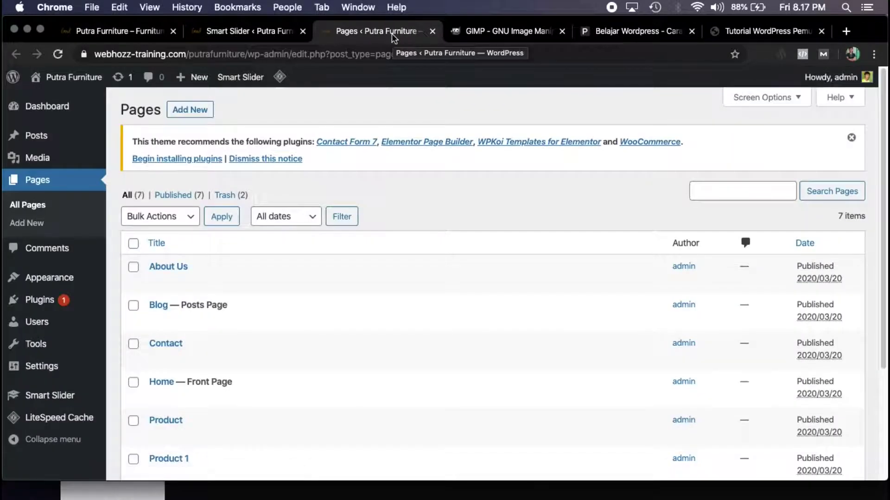
{"action": "scroll", "coordinate": [236, 325], "scroll_direction": "down", "scroll_amount": 2}
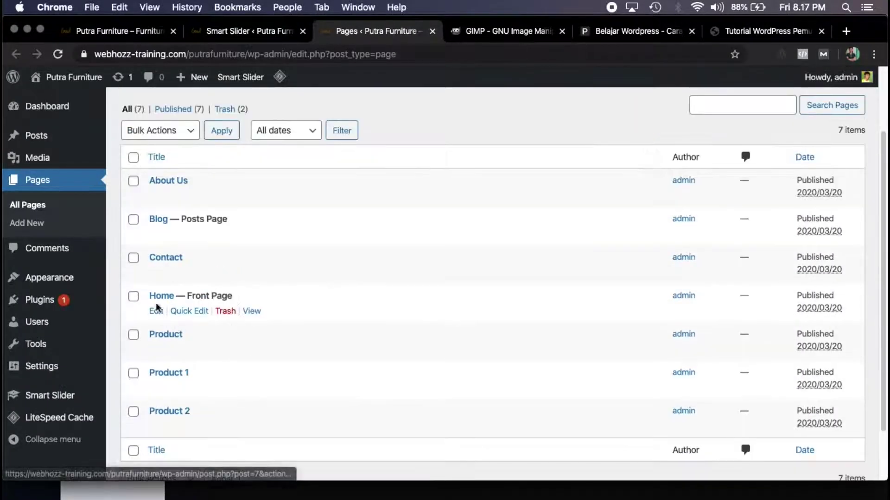
{"action": "left_click", "coordinate": [157, 311]}
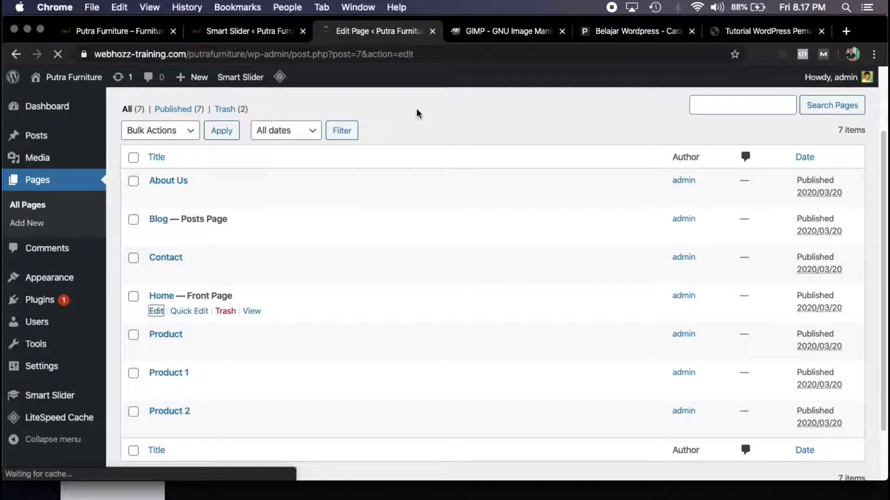
Delete the sofa image block above the first Lorem Ipsum paragraph on the Home page.
{"action": "scroll", "coordinate": [400, 162], "scroll_direction": "down", "scroll_amount": 1}
{"action": "scroll", "coordinate": [400, 162], "scroll_direction": "down", "scroll_amount": 5}
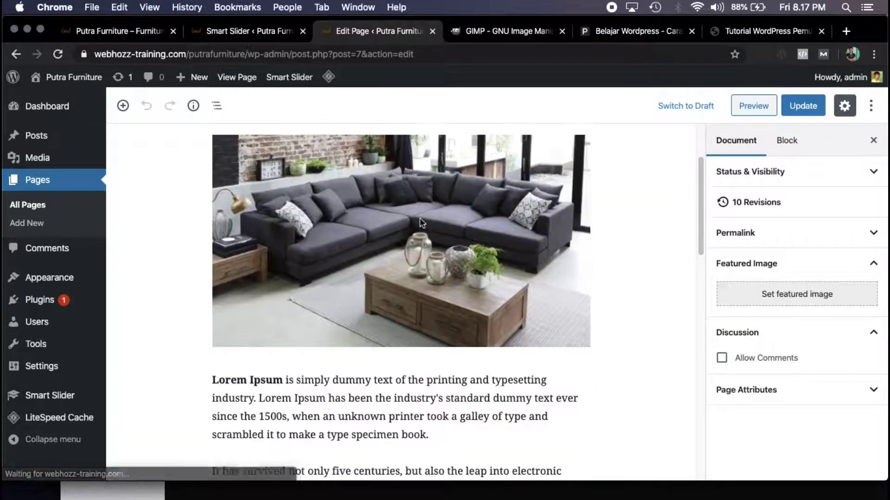
{"action": "scroll", "coordinate": [415, 224], "scroll_direction": "up", "scroll_amount": 4}
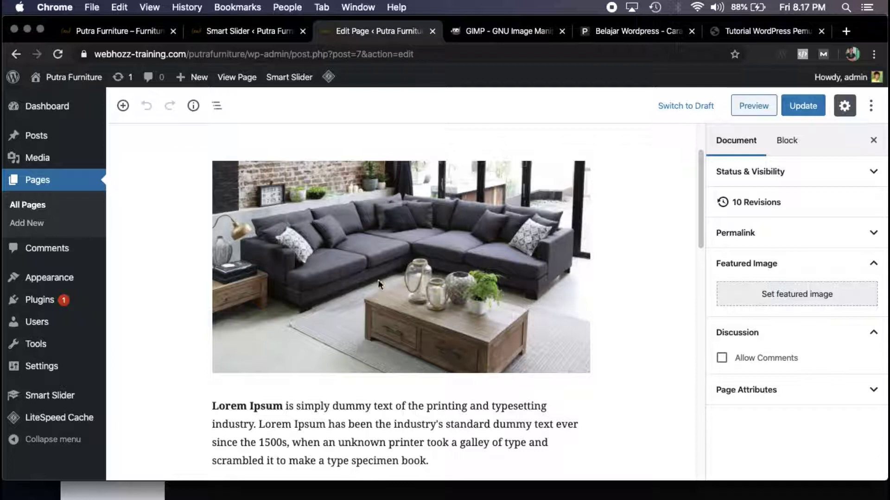
{"action": "left_click", "coordinate": [377, 255]}
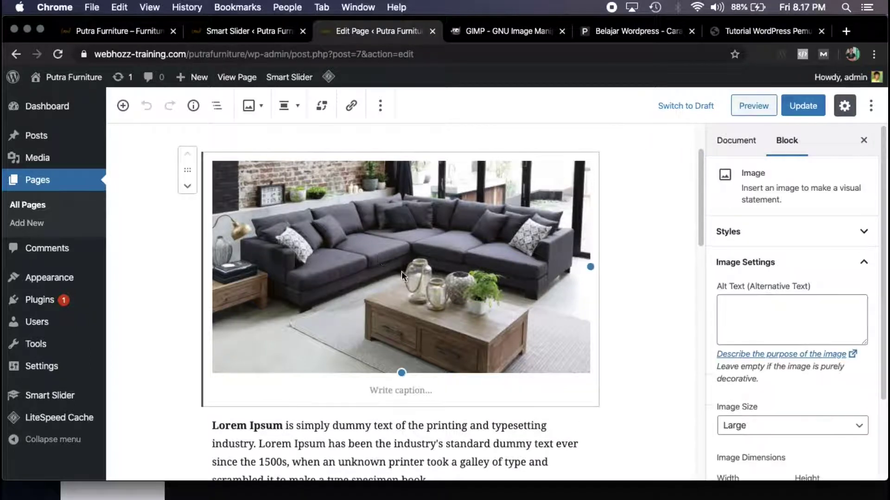
{"action": "scroll", "coordinate": [401, 271], "scroll_direction": "up", "scroll_amount": 1}
{"action": "key", "text": "BackSpace"}
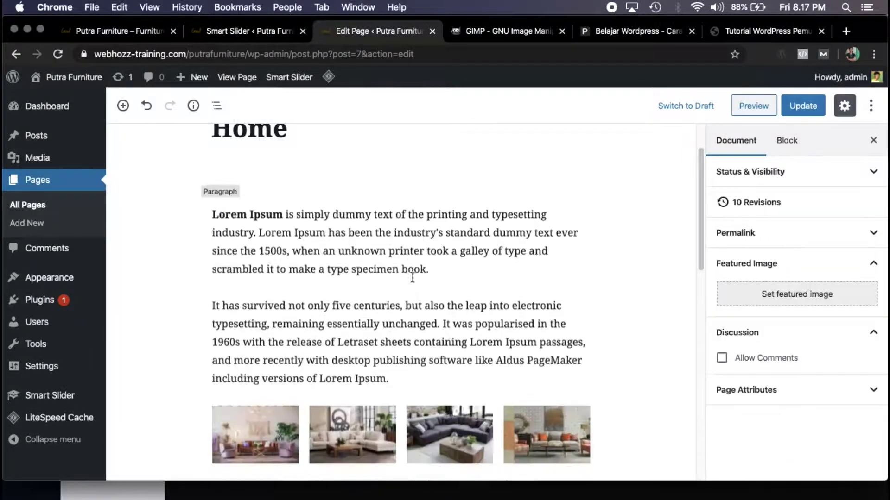
Insert a Shortcode block between the Home title and the first Lorem Ipsum paragraph.
{"action": "scroll", "coordinate": [412, 277], "scroll_direction": "up", "scroll_amount": 1}
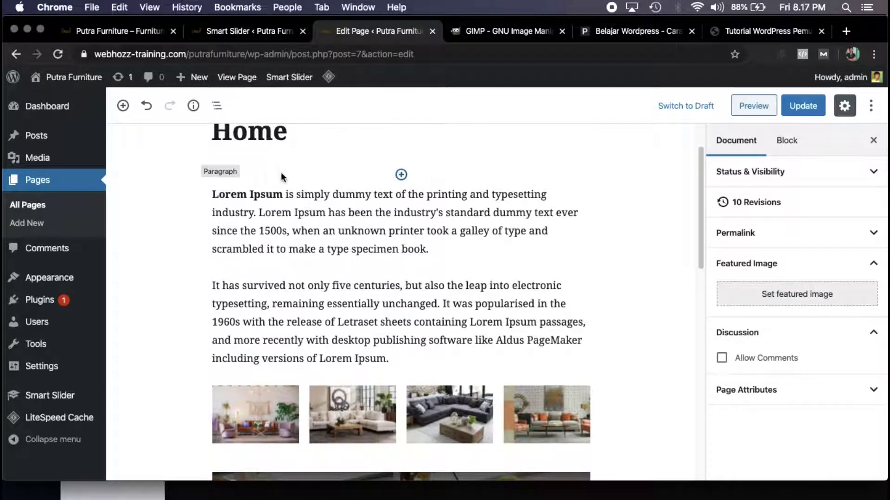
{"action": "scroll", "coordinate": [279, 185], "scroll_direction": "up", "scroll_amount": 1}
{"action": "left_click", "coordinate": [402, 198]}
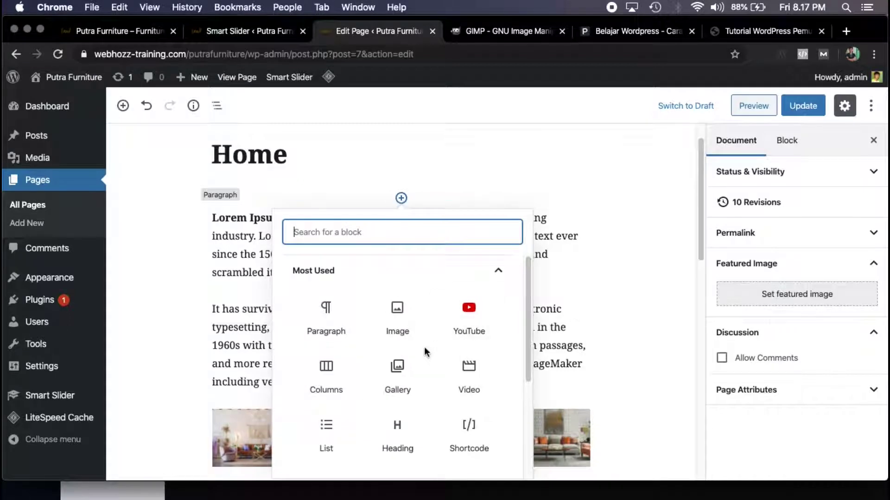
{"action": "scroll", "coordinate": [437, 384], "scroll_direction": "down", "scroll_amount": 1}
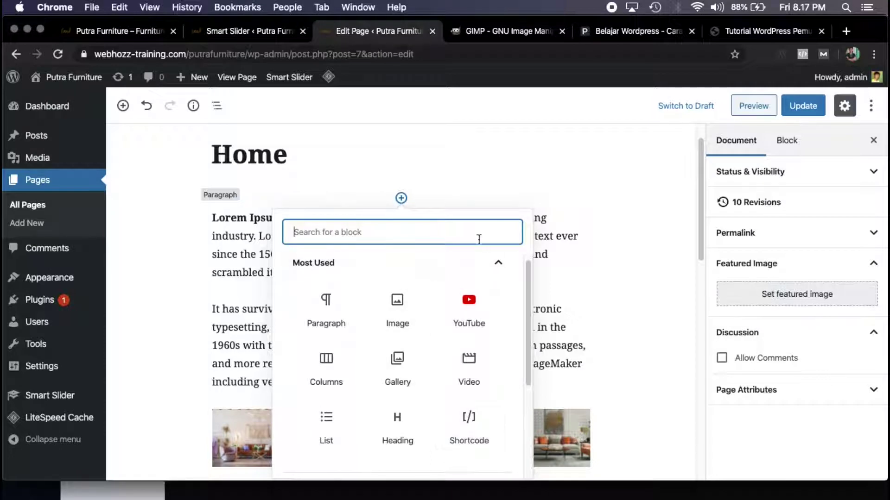
{"action": "left_click", "coordinate": [471, 426]}
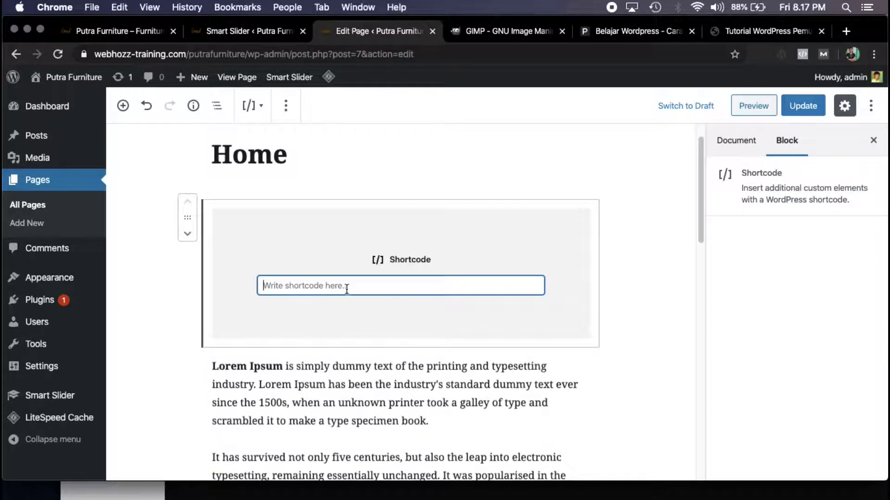
Paste the shortcode [smartslider3 slider=1] into the new block and update the Home page.
{"action": "right_click", "coordinate": [344, 285]}
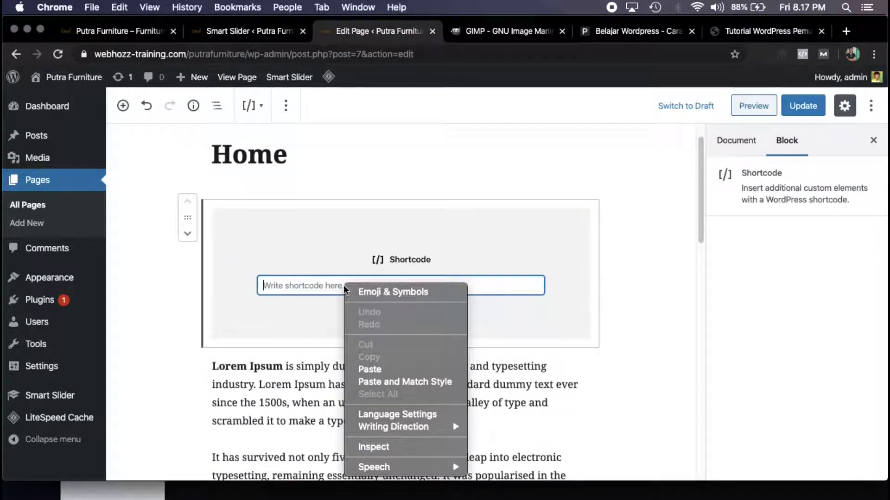
{"action": "left_click", "coordinate": [383, 366]}
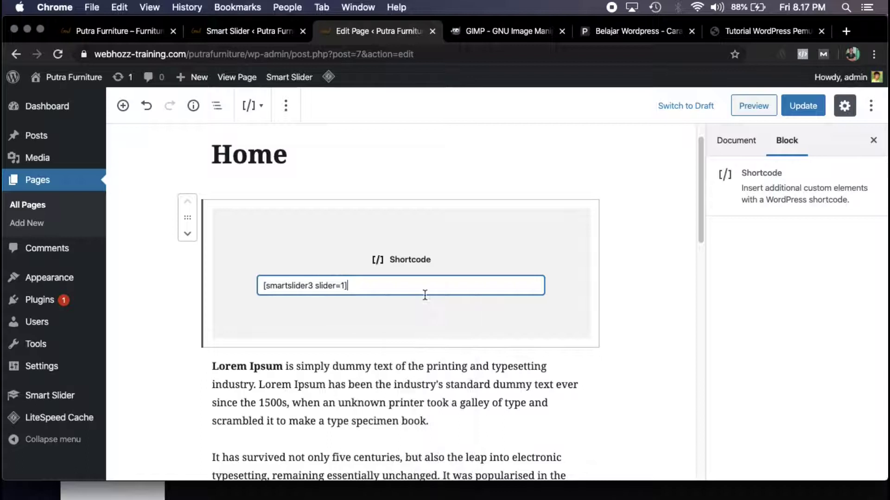
{"action": "key", "text": "Return"}
{"action": "key", "text": "BackSpace"}
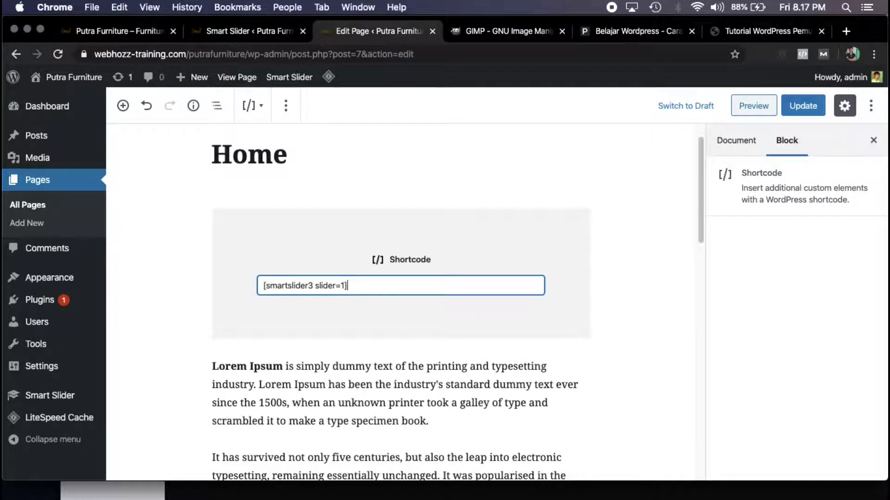
{"action": "left_click", "coordinate": [663, 262]}
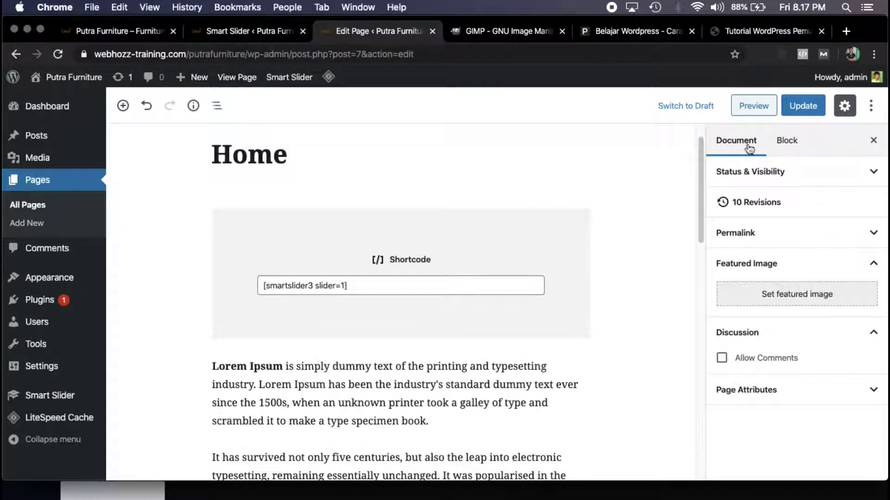
{"action": "left_click", "coordinate": [793, 109]}
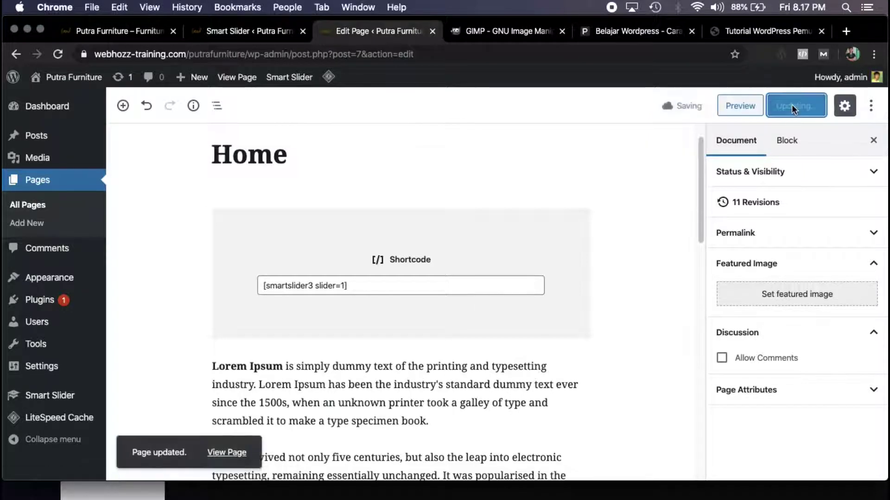
View the published Home page and examine the embedded slider by advancing through its slides.
{"action": "left_click", "coordinate": [213, 451]}
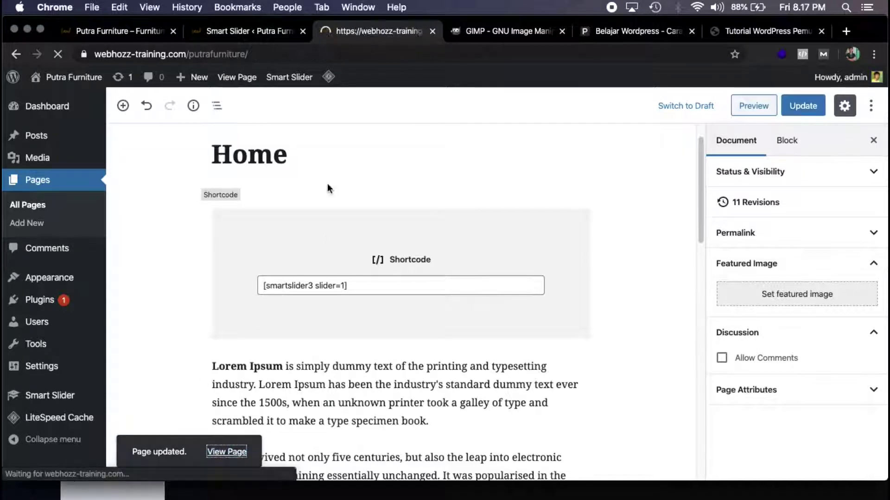
{"action": "scroll", "coordinate": [489, 182], "scroll_direction": "down", "scroll_amount": 3}
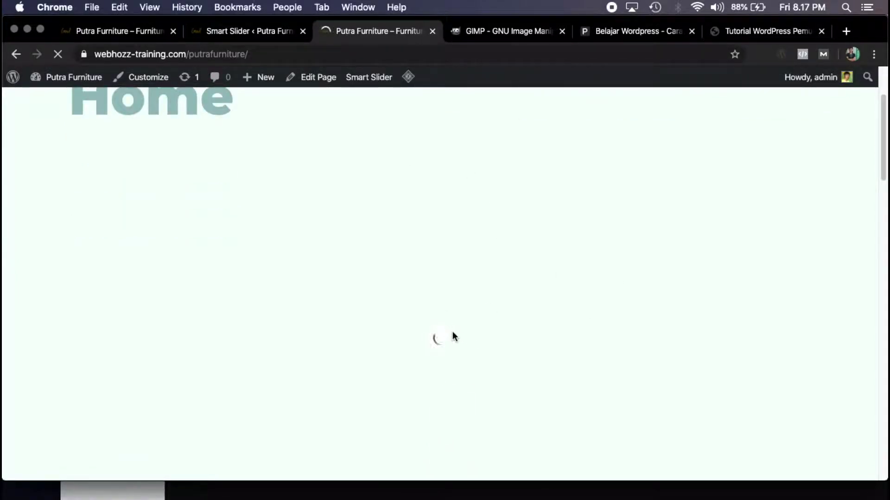
{"action": "scroll", "coordinate": [636, 288], "scroll_direction": "up", "scroll_amount": 3}
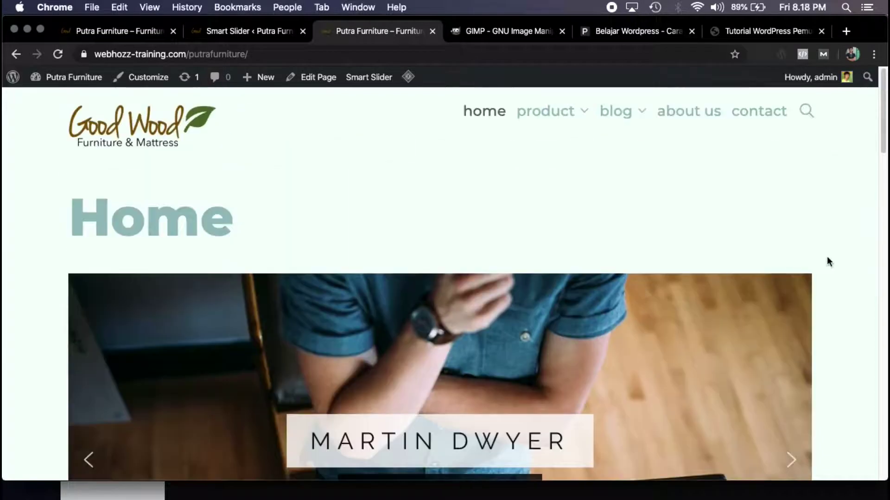
{"action": "scroll", "coordinate": [829, 250], "scroll_direction": "down", "scroll_amount": 5}
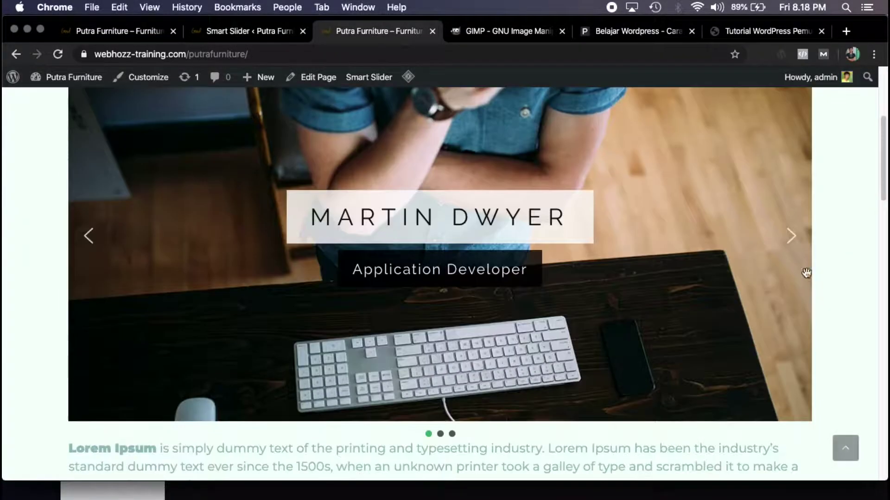
{"action": "scroll", "coordinate": [795, 243], "scroll_direction": "up", "scroll_amount": 1}
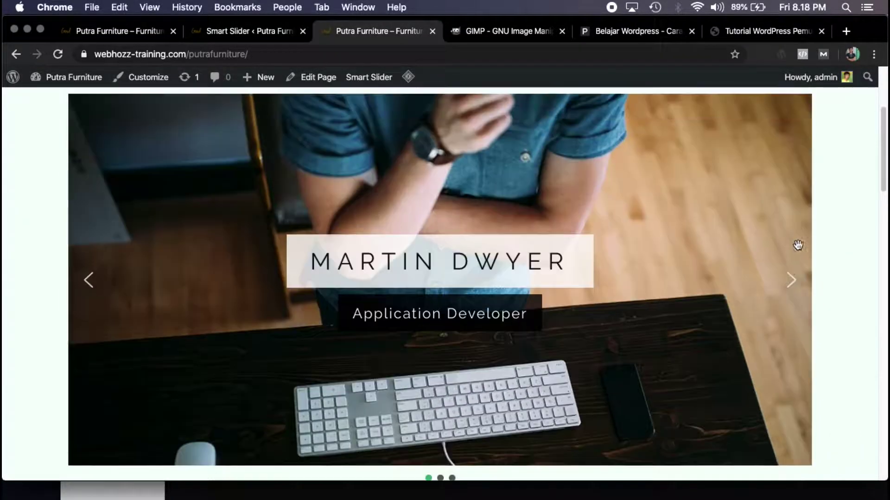
{"action": "left_click", "coordinate": [793, 280]}
{"action": "left_click", "coordinate": [792, 281]}
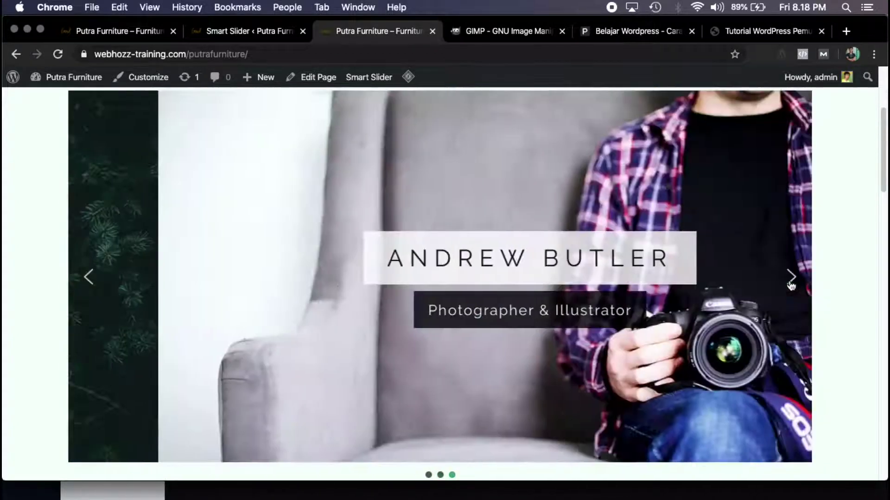
{"action": "scroll", "coordinate": [665, 241], "scroll_direction": "up", "scroll_amount": 1}
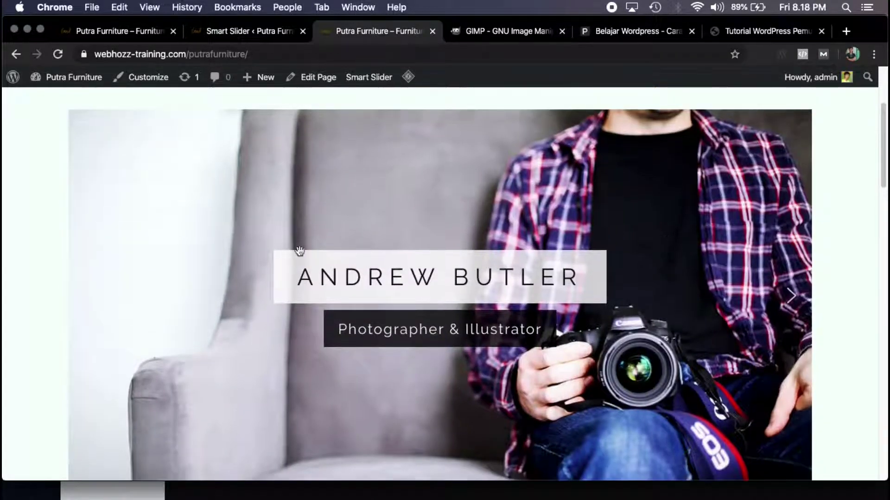
{"action": "scroll", "coordinate": [463, 320], "scroll_direction": "down", "scroll_amount": 2}
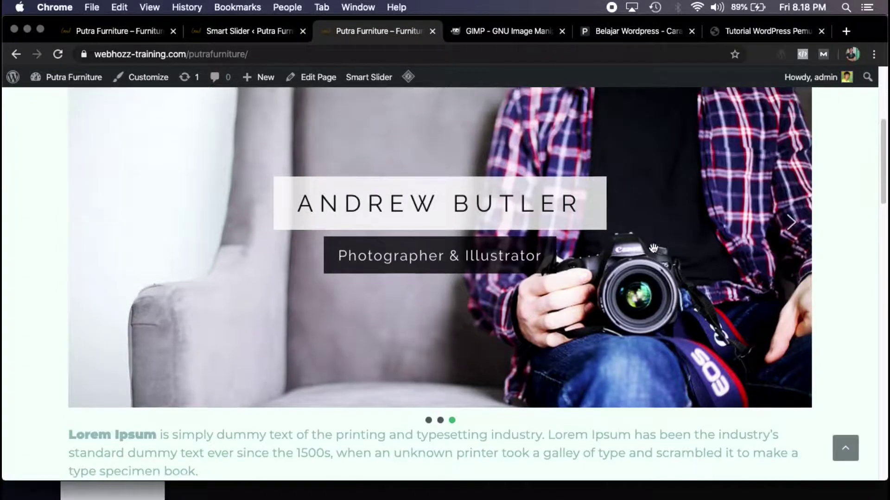
{"action": "scroll", "coordinate": [653, 248], "scroll_direction": "up", "scroll_amount": 3}
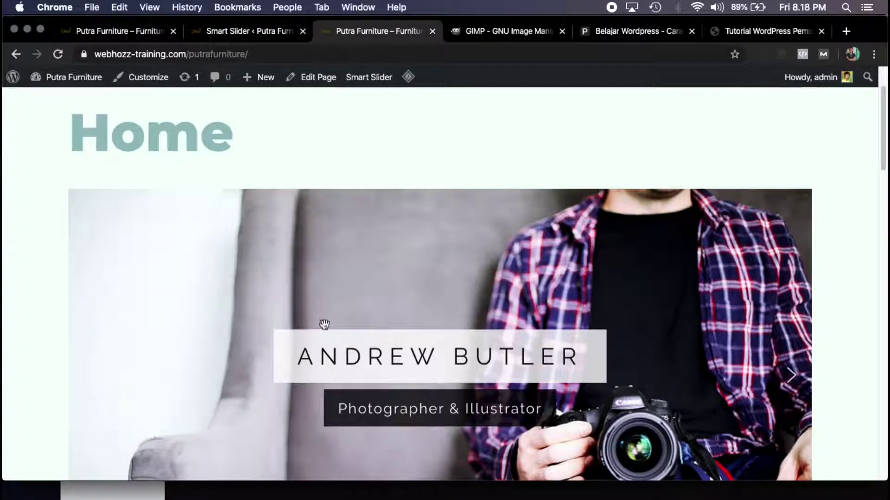
Return to the Smart Slider dashboard, duplicate the Sample Slider and open the duplicate for editing.
{"action": "left_click", "coordinate": [231, 31]}
{"action": "scroll", "coordinate": [259, 195], "scroll_direction": "up", "scroll_amount": 6}
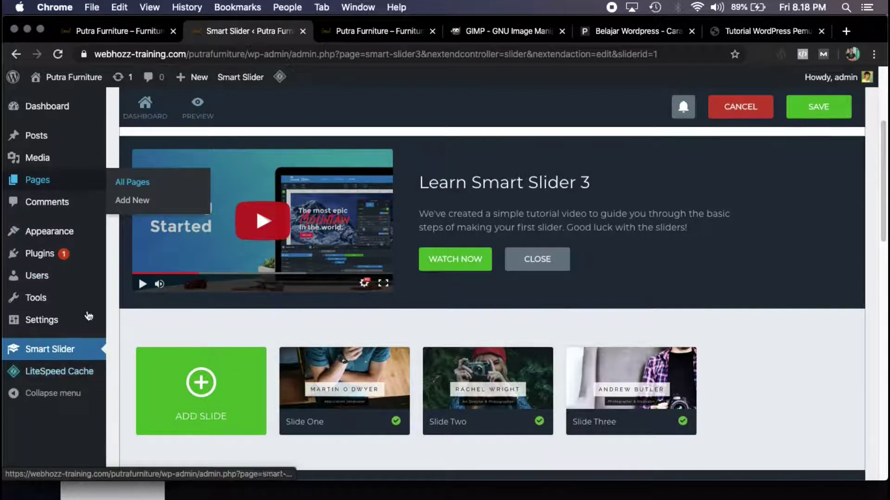
{"action": "left_click", "coordinate": [65, 353]}
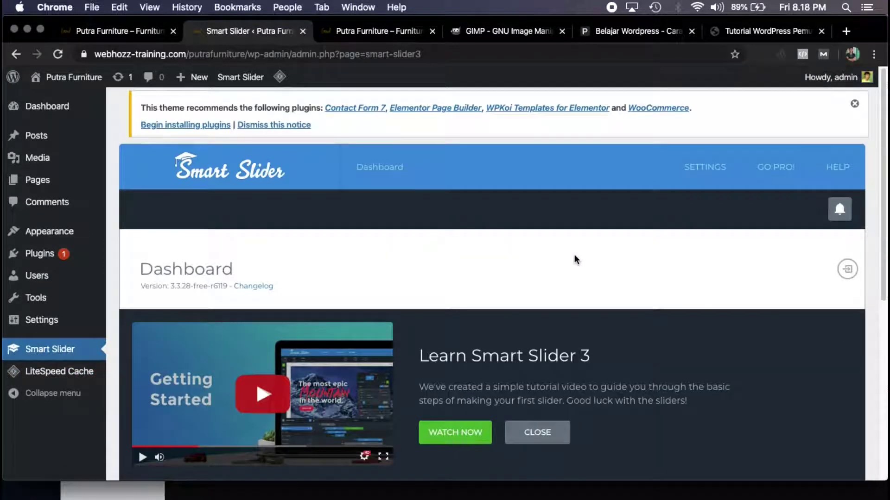
{"action": "scroll", "coordinate": [526, 272], "scroll_direction": "down", "scroll_amount": 6}
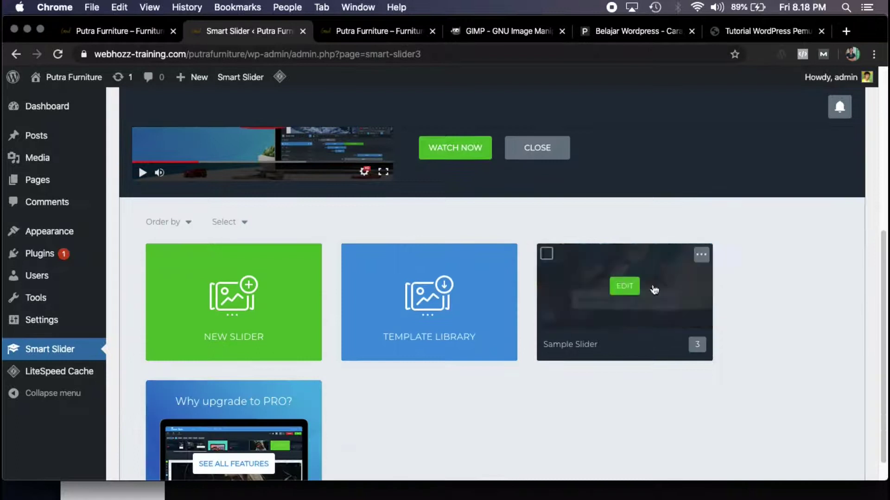
{"action": "scroll", "coordinate": [667, 289], "scroll_direction": "down", "scroll_amount": 1}
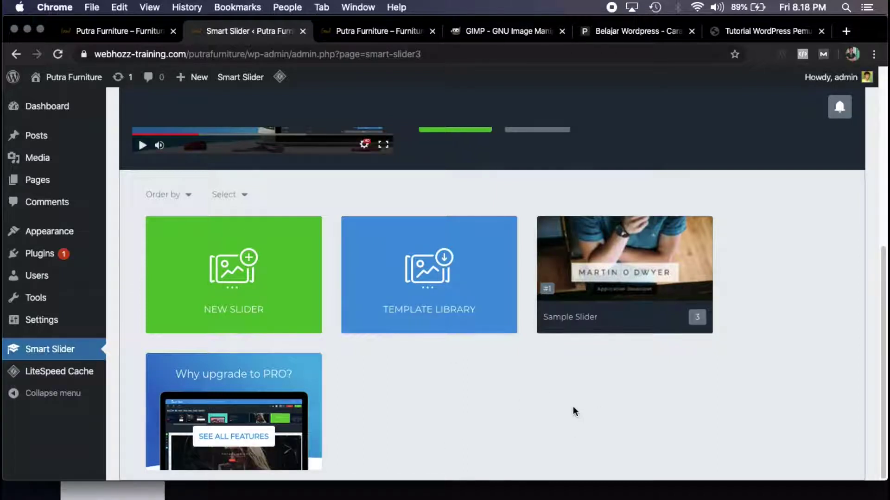
{"action": "left_click", "coordinate": [702, 228]}
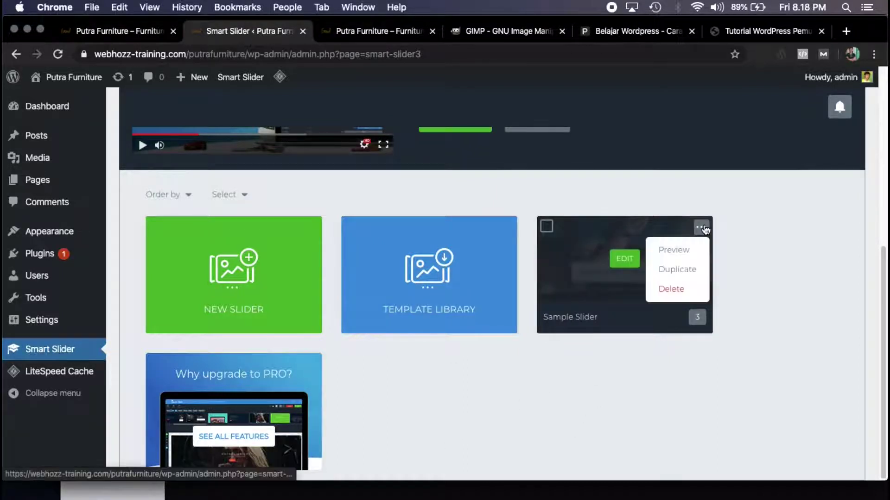
{"action": "left_click", "coordinate": [685, 270]}
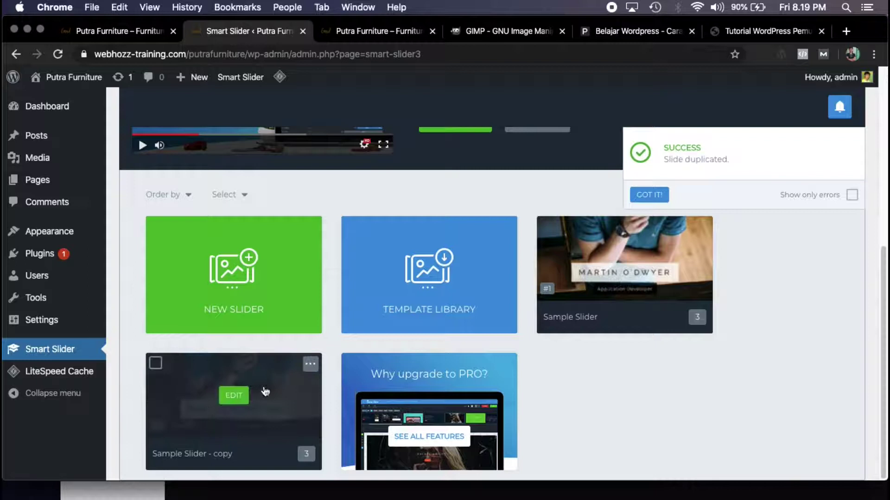
{"action": "left_click", "coordinate": [233, 396]}
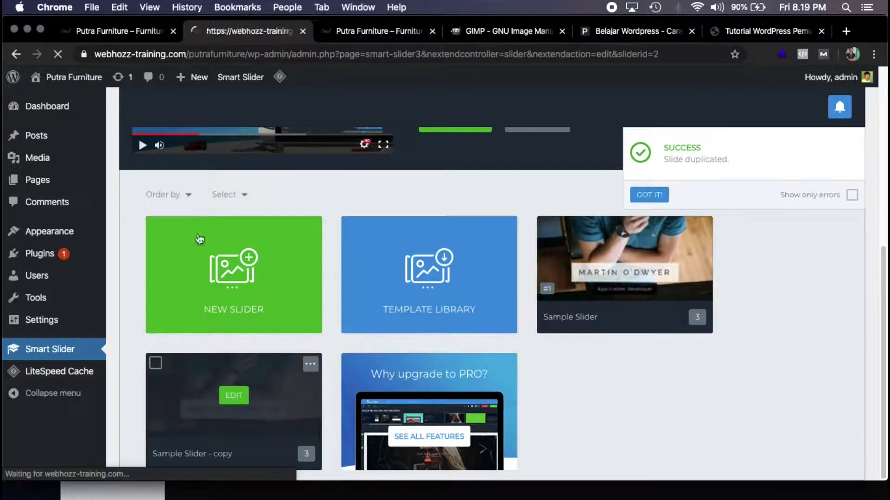
{"action": "scroll", "coordinate": [432, 238], "scroll_direction": "down", "scroll_amount": 1}
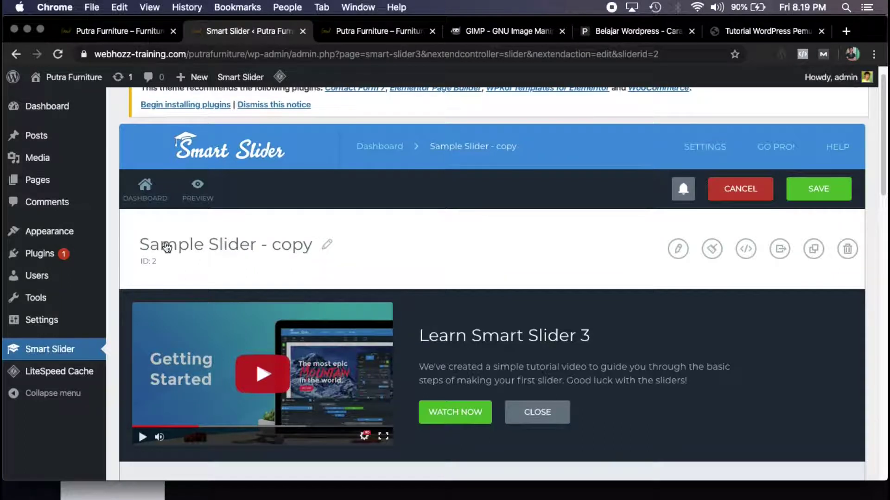
Rename the duplicated slider to "home slider" and save it.
{"action": "left_click", "coordinate": [326, 244]}
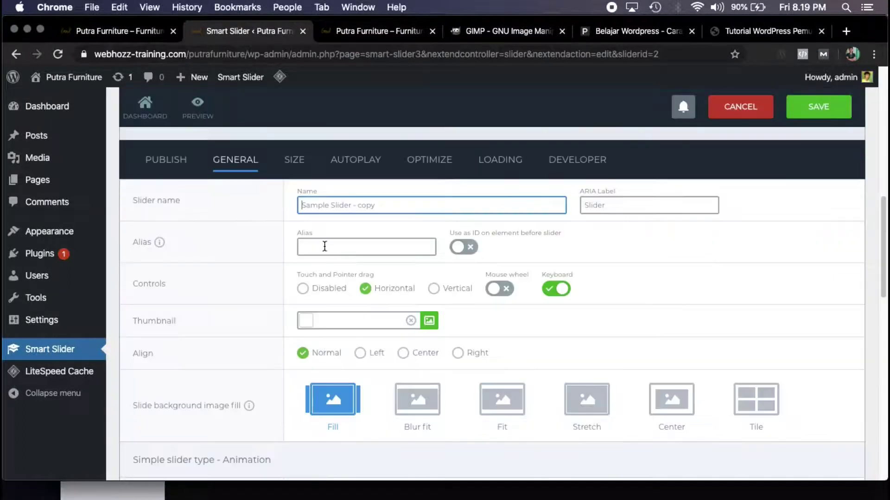
{"action": "type", "text": "home "}
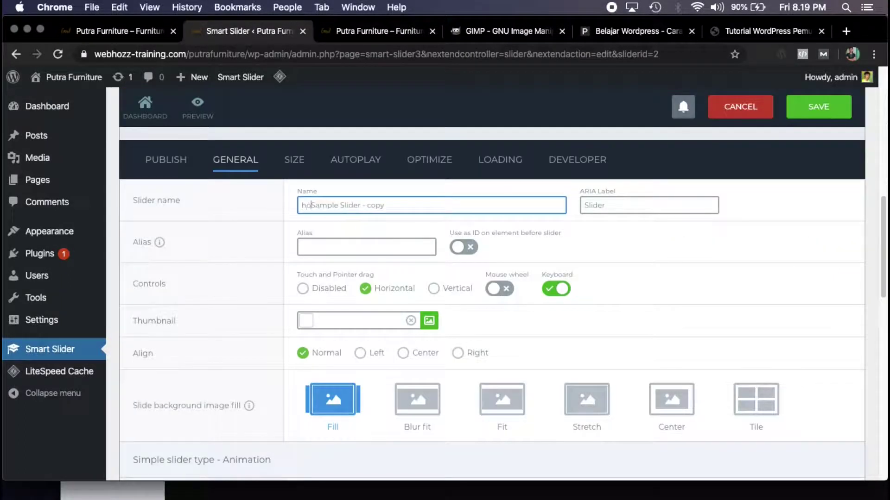
{"action": "type", "text": "slider"}
{"action": "left_click", "coordinate": [430, 206], "text": "shift"}
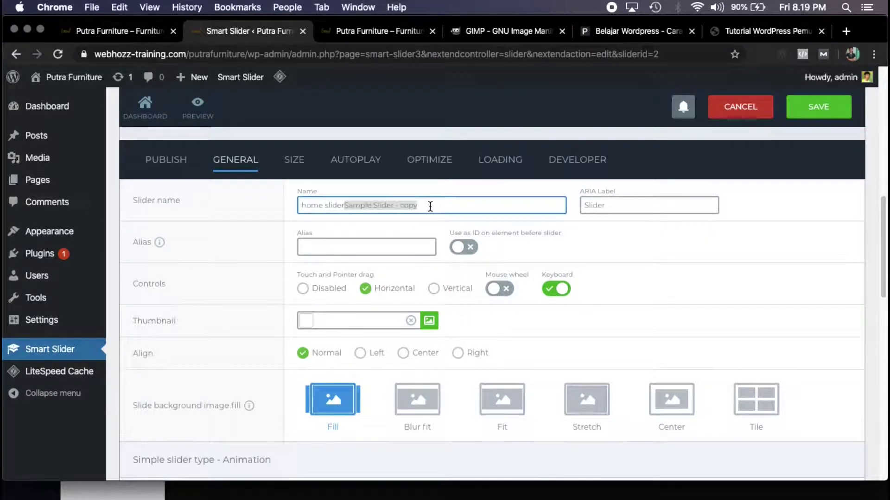
{"action": "key", "text": "BackSpace"}
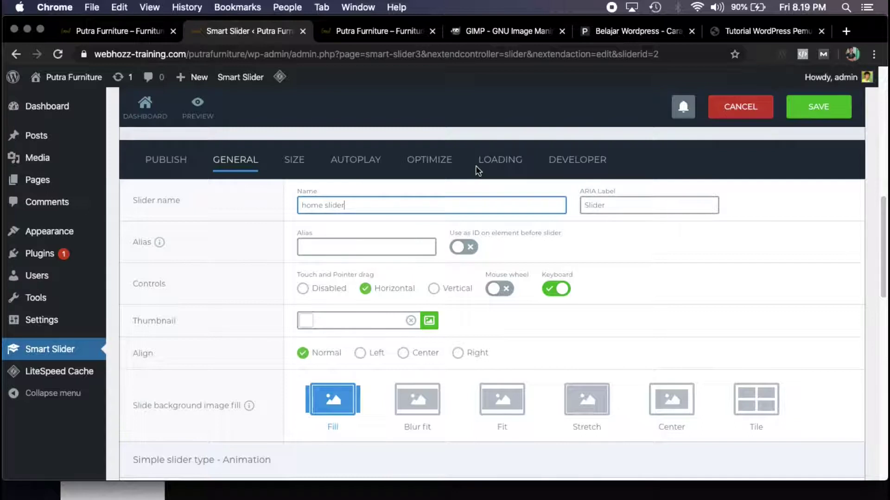
{"action": "left_click", "coordinate": [818, 110]}
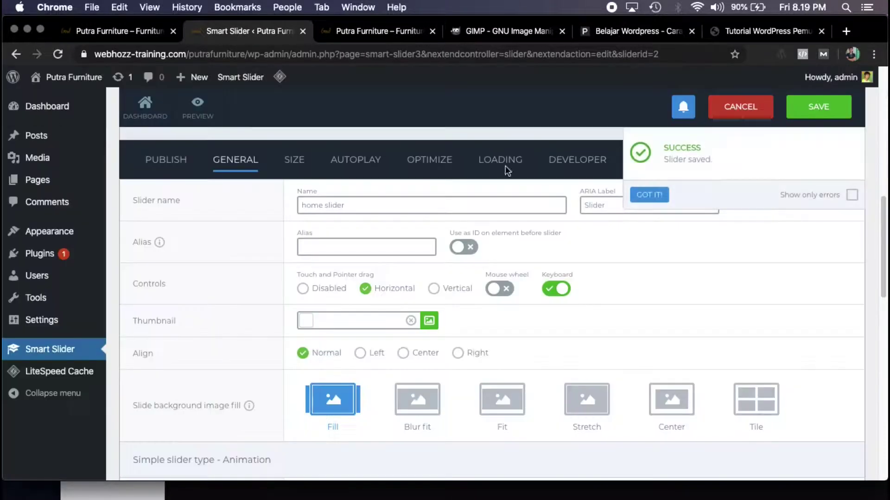
{"action": "scroll", "coordinate": [649, 260], "scroll_direction": "up", "scroll_amount": 5}
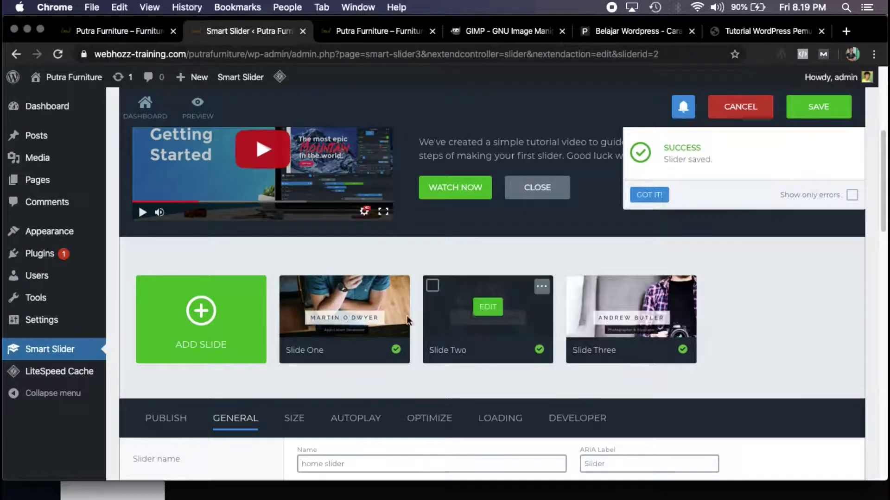
{"action": "mouse_move", "coordinate": [344, 319]}
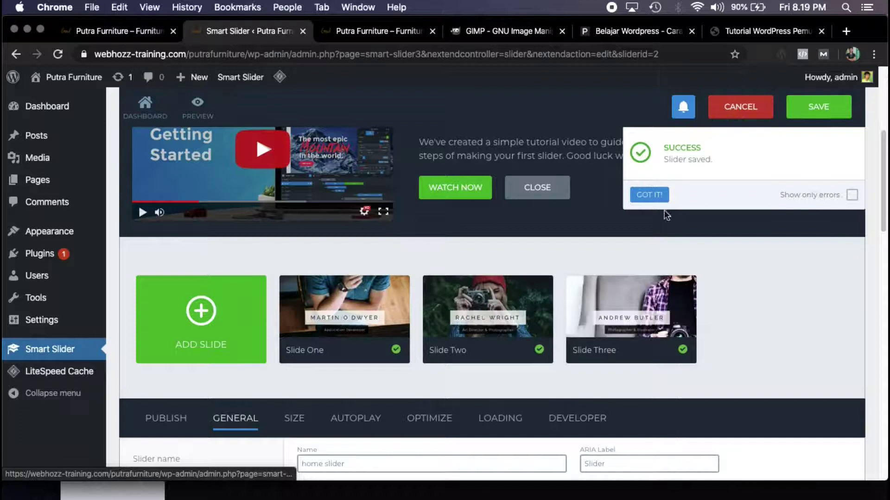
{"action": "left_click", "coordinate": [660, 194]}
Delete Slide One and Slide Three from the home slider.
{"action": "mouse_move", "coordinate": [327, 309]}
{"action": "left_click", "coordinate": [398, 286]}
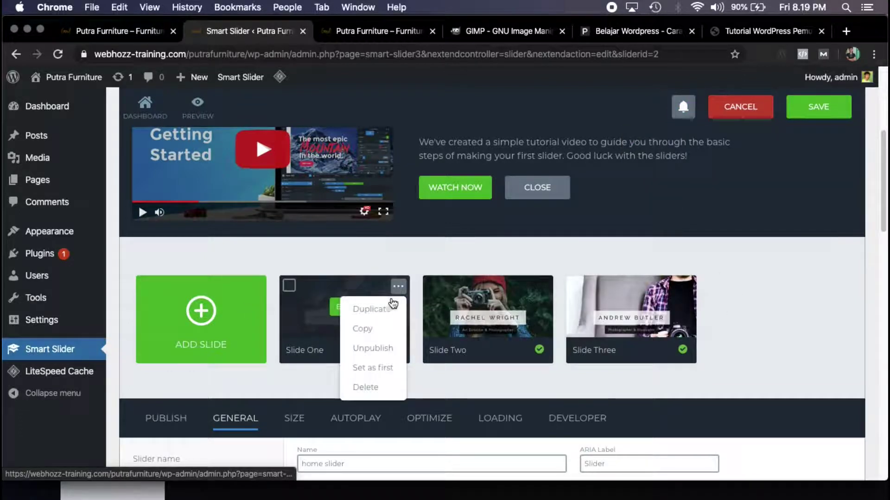
{"action": "left_click", "coordinate": [387, 385]}
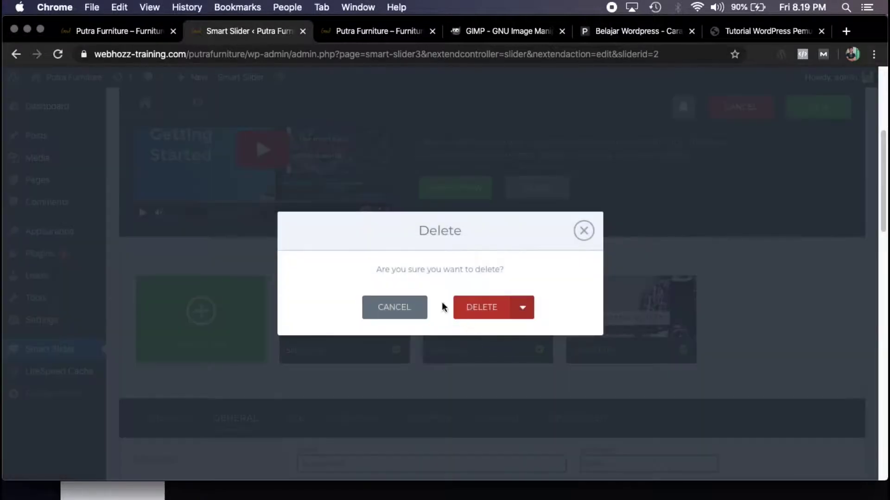
{"action": "left_click", "coordinate": [481, 308]}
{"action": "left_click", "coordinate": [541, 286]}
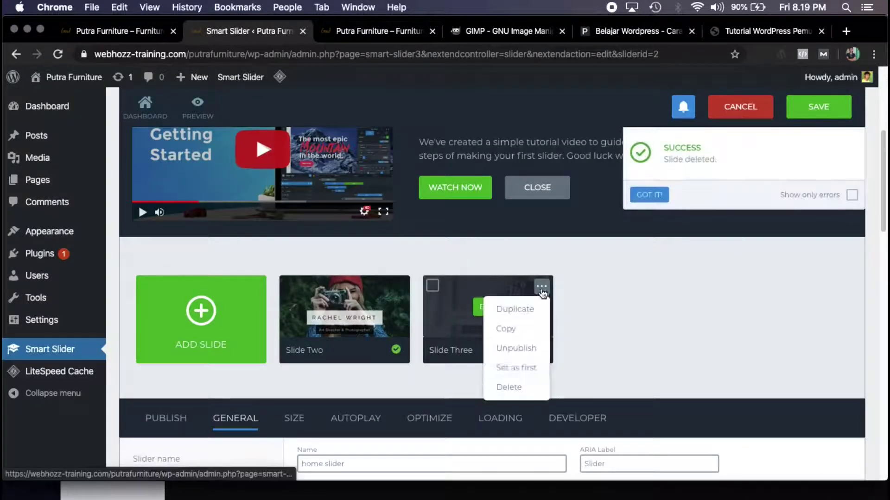
{"action": "left_click", "coordinate": [521, 386]}
{"action": "left_click", "coordinate": [506, 308]}
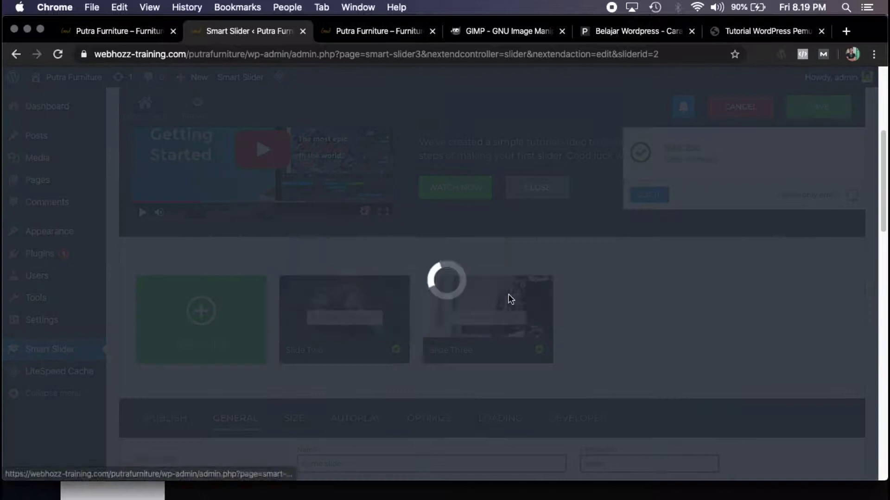
{"action": "mouse_move", "coordinate": [360, 309]}
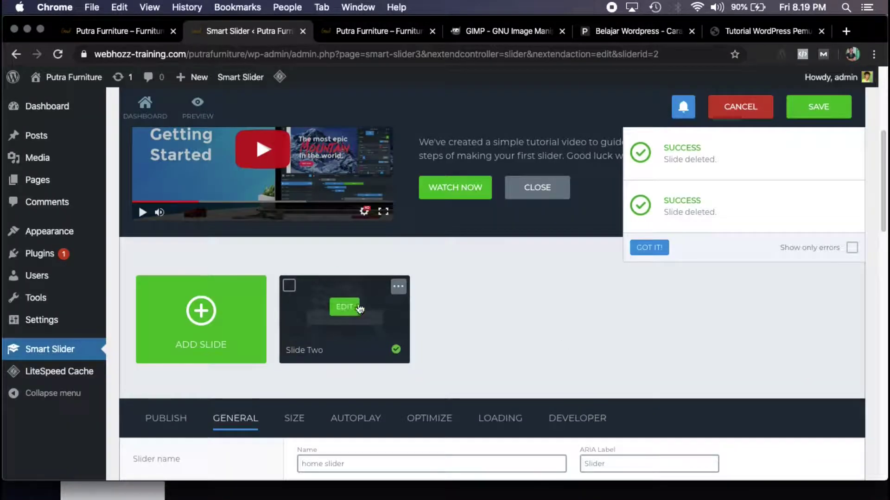
{"action": "left_click", "coordinate": [661, 249]}
Add an image slide to the home slider using MonteCarlo-5S-Corner-Lounge-Suite.jpg from the Media Library.
{"action": "left_click", "coordinate": [198, 313]}
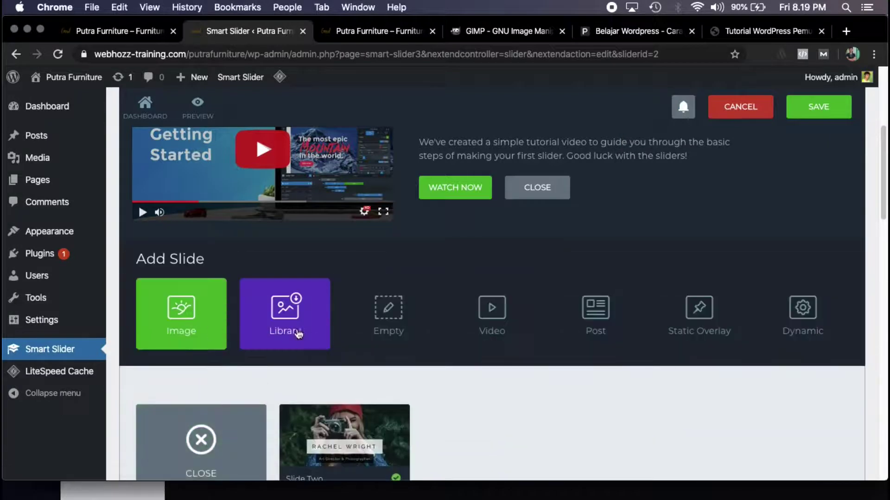
{"action": "left_click", "coordinate": [178, 306]}
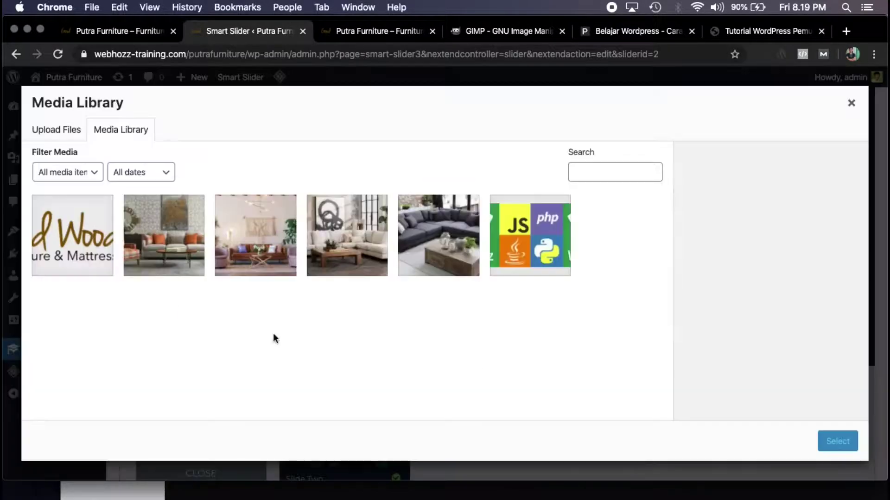
{"action": "left_click", "coordinate": [851, 103]}
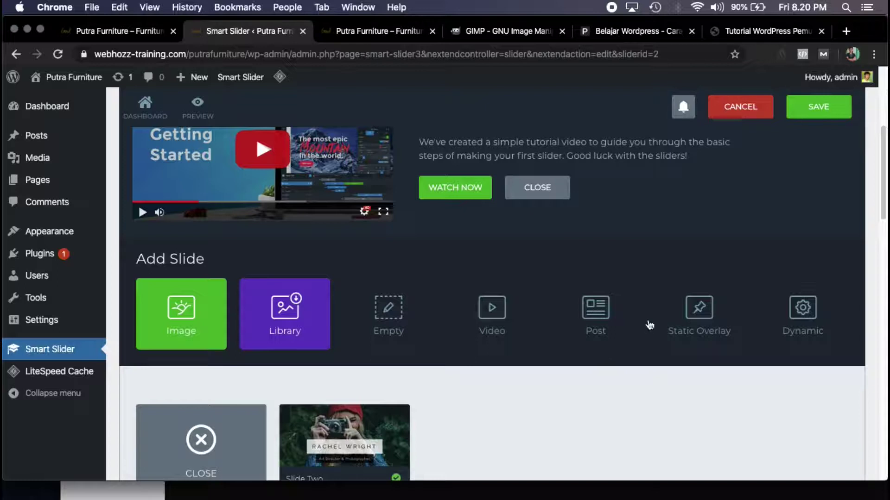
{"action": "scroll", "coordinate": [612, 324], "scroll_direction": "down", "scroll_amount": 1}
{"action": "scroll", "coordinate": [614, 327], "scroll_direction": "down", "scroll_amount": 2}
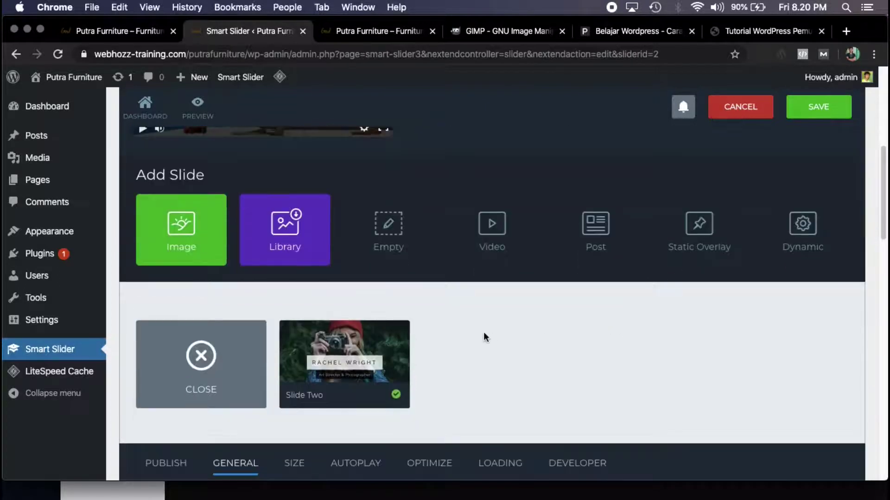
{"action": "left_click", "coordinate": [173, 227]}
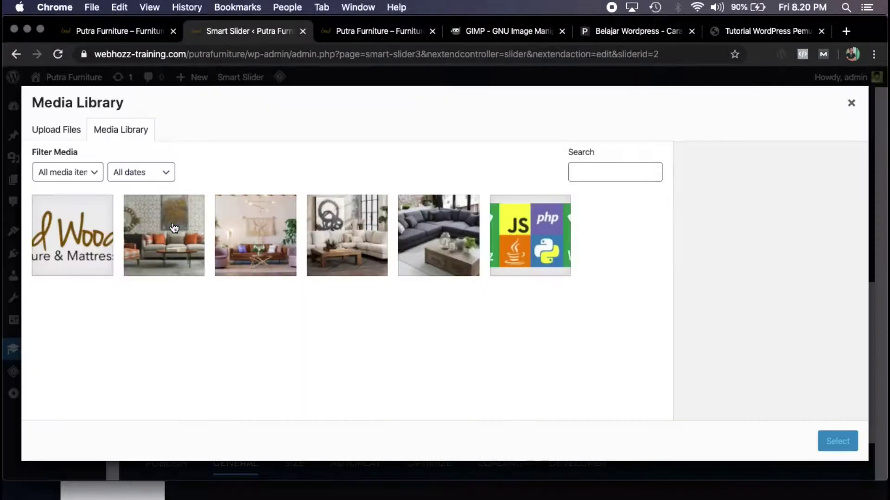
{"action": "left_click", "coordinate": [448, 234]}
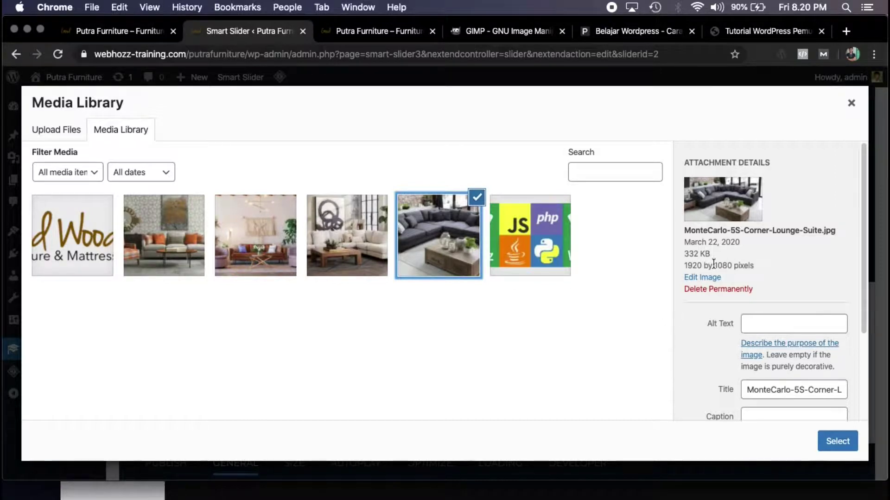
{"action": "left_click", "coordinate": [688, 264]}
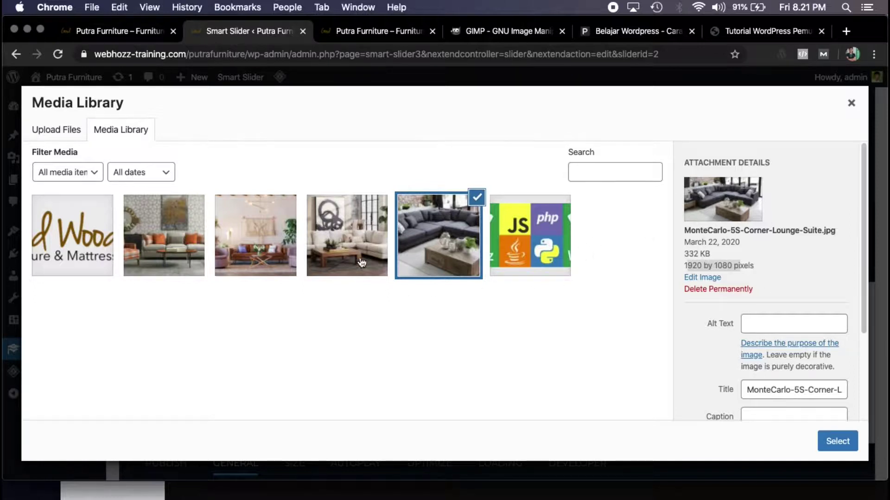
{"action": "left_click", "coordinate": [377, 245]}
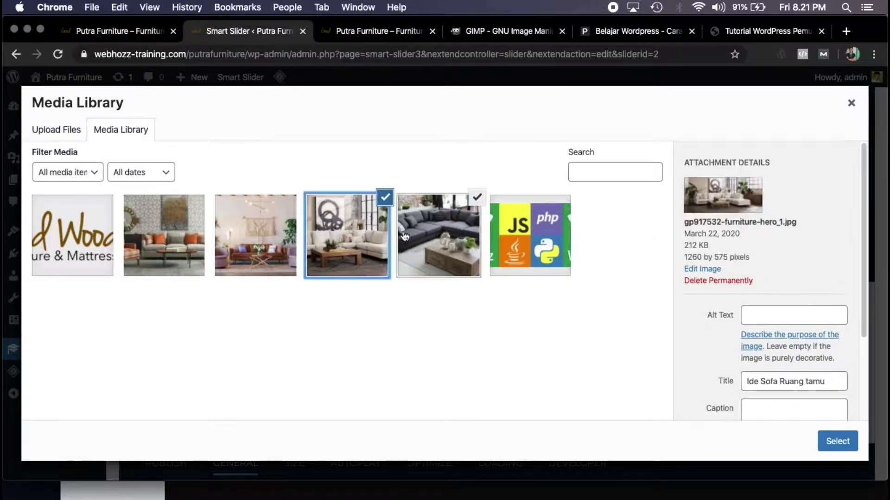
{"action": "left_click", "coordinate": [427, 247]}
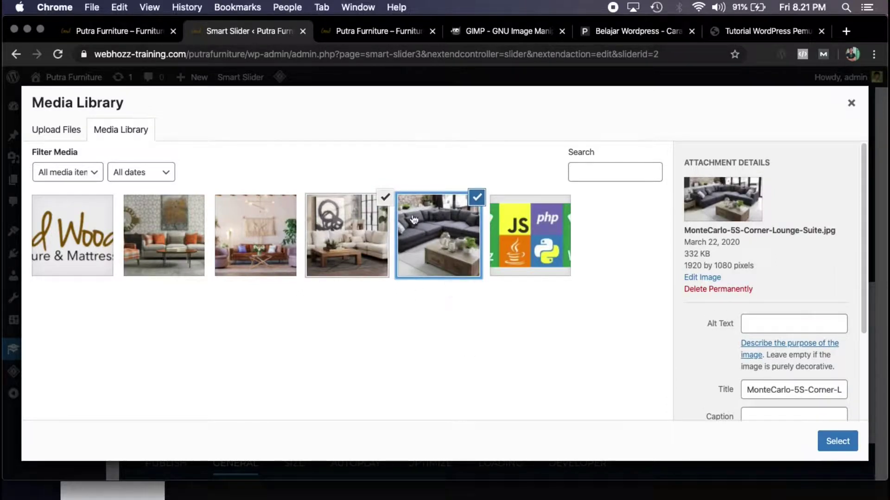
{"action": "left_click", "coordinate": [384, 211]}
{"action": "left_click", "coordinate": [836, 441]}
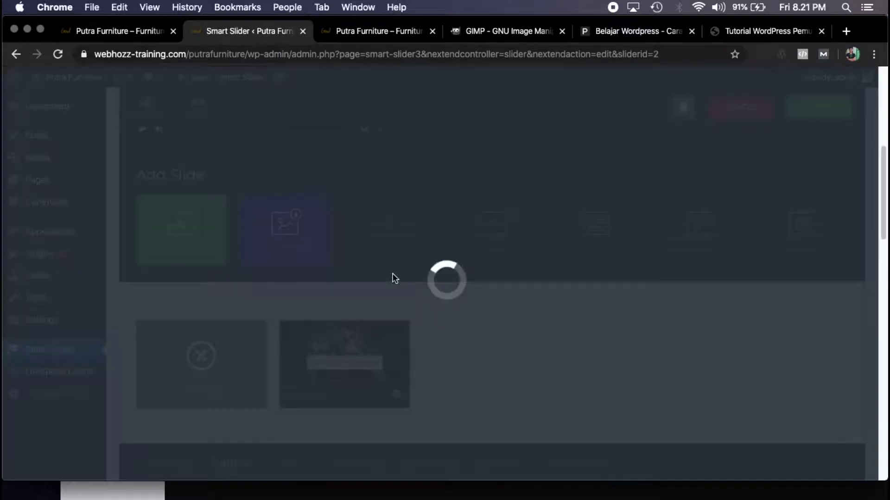
{"action": "left_click", "coordinate": [202, 357]}
{"action": "left_click", "coordinate": [238, 247]}
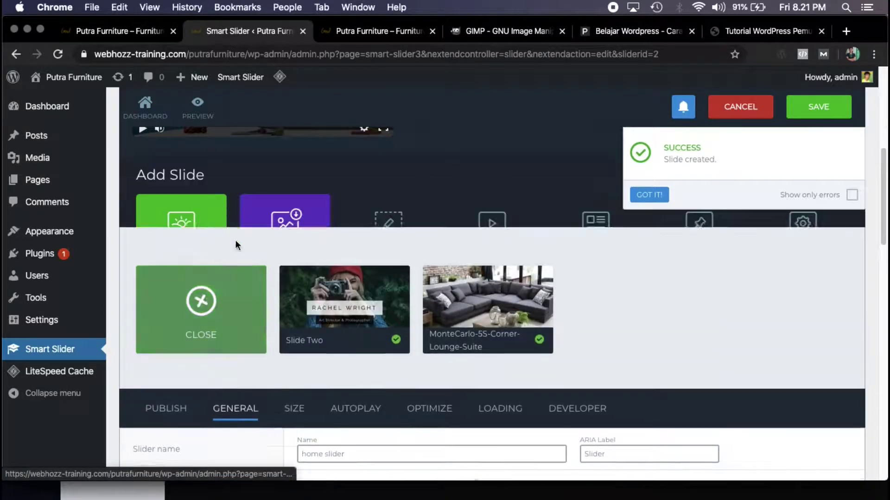
{"action": "left_click", "coordinate": [194, 246]}
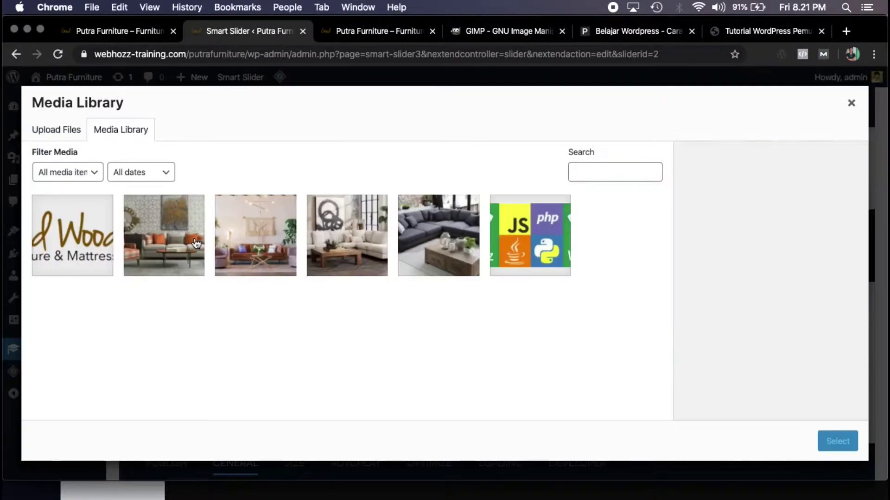
{"action": "left_click", "coordinate": [249, 237]}
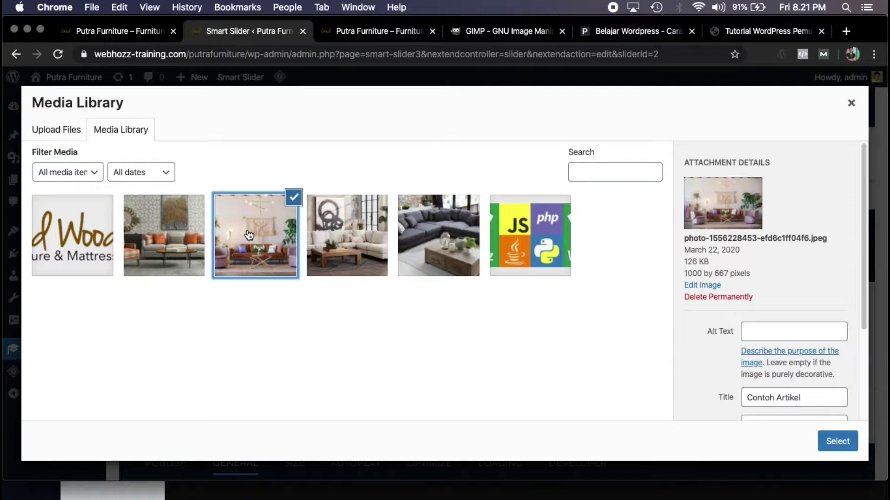
{"action": "left_click", "coordinate": [822, 437]}
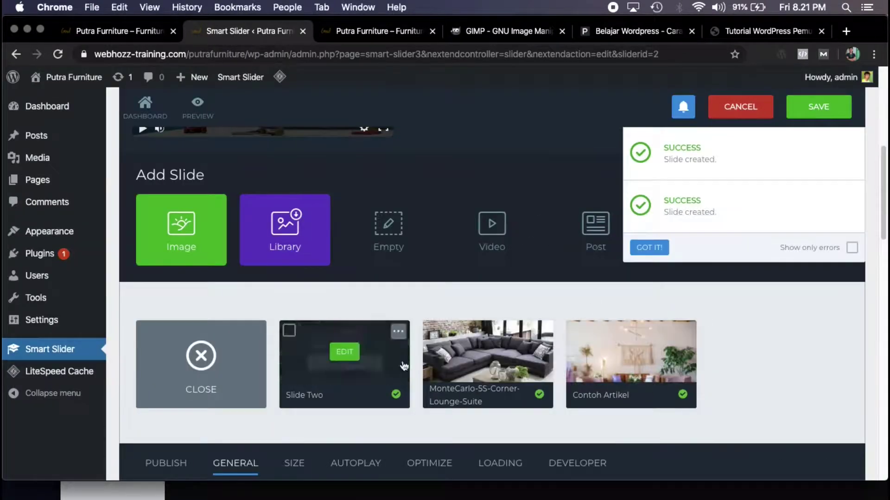
Delete the remaining sample slide, Slide Two, and save the slider.
{"action": "left_click", "coordinate": [398, 333]}
{"action": "left_click", "coordinate": [377, 432]}
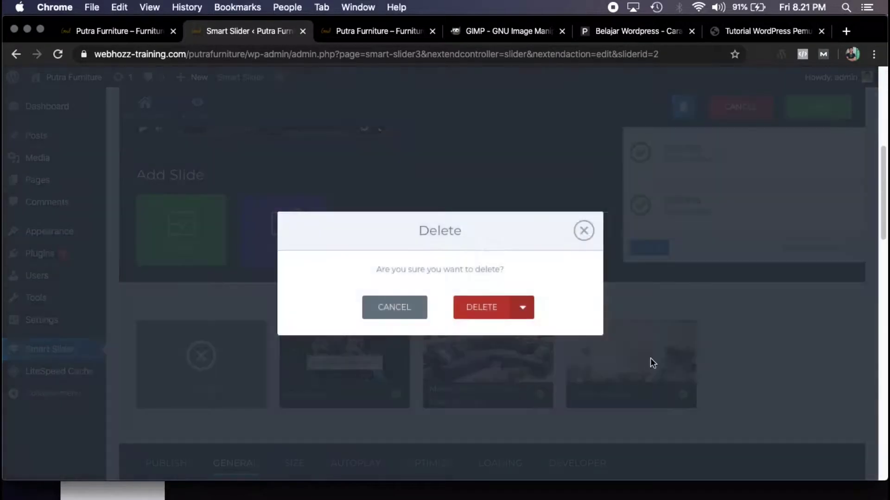
{"action": "left_click", "coordinate": [478, 306]}
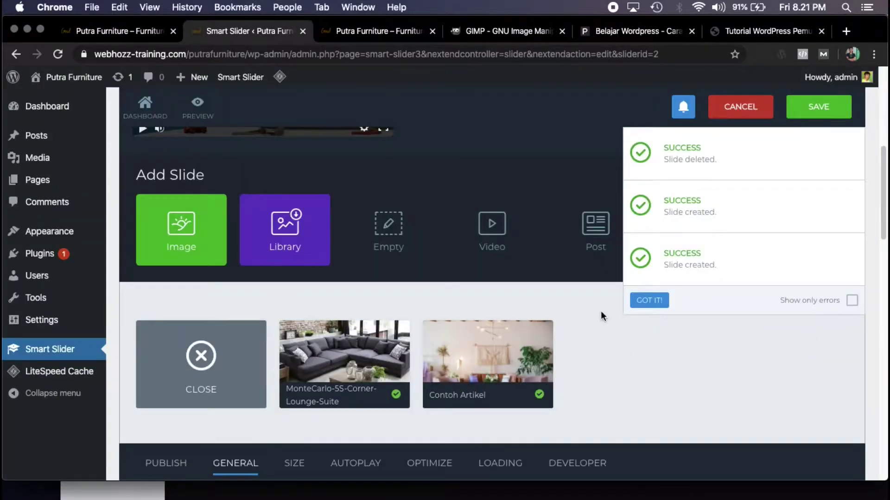
{"action": "left_click", "coordinate": [641, 304]}
{"action": "left_click", "coordinate": [825, 108]}
{"action": "scroll", "coordinate": [559, 272], "scroll_direction": "down", "scroll_amount": 5}
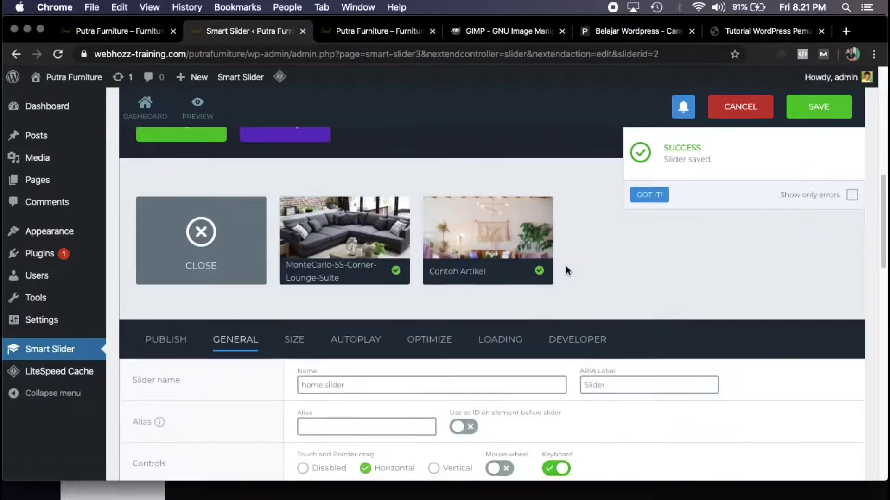
{"action": "scroll", "coordinate": [340, 329], "scroll_direction": "down", "scroll_amount": 3}
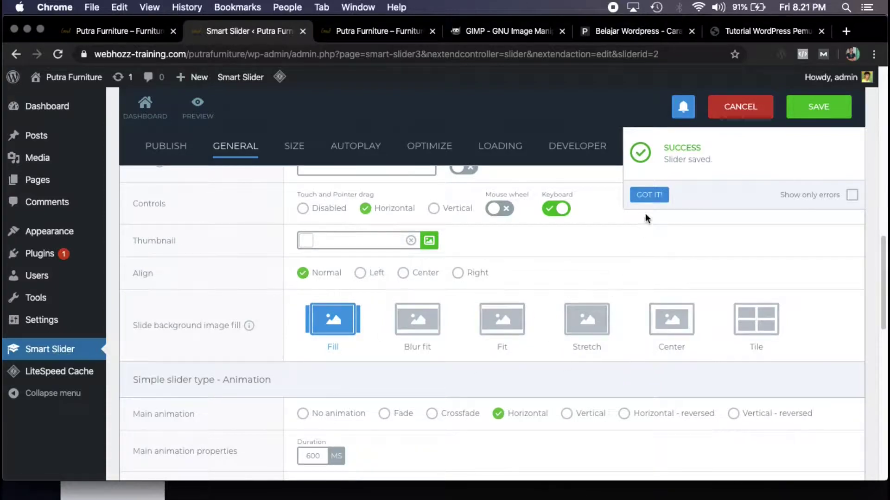
{"action": "left_click", "coordinate": [648, 195]}
Copy the home slider's shortcode [smartslider3 slider=2] from its publishing options.
{"action": "scroll", "coordinate": [482, 319], "scroll_direction": "up", "scroll_amount": 2}
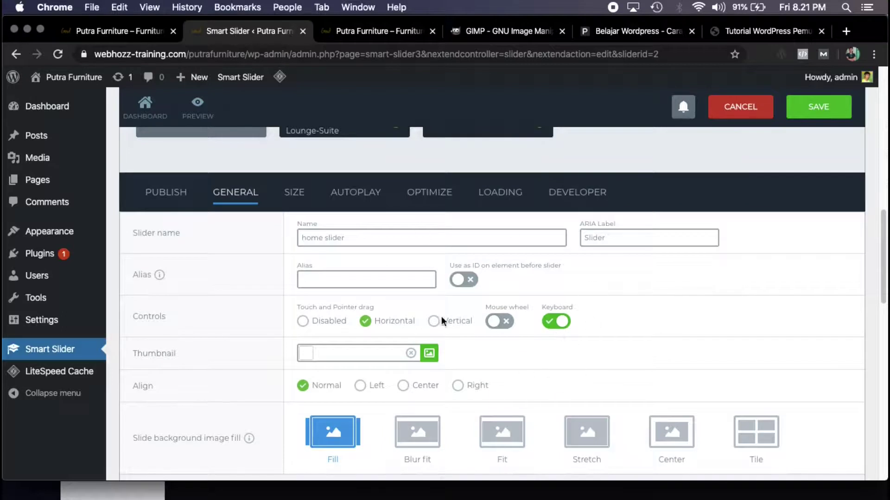
{"action": "left_click", "coordinate": [155, 197]}
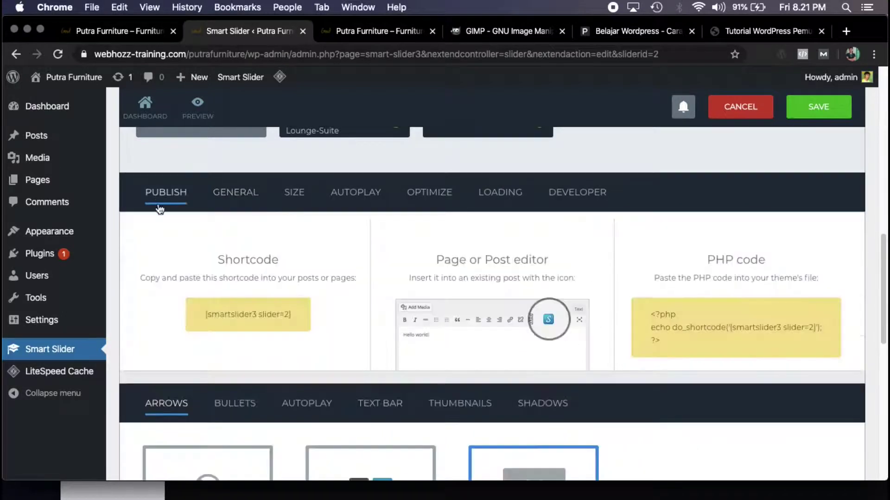
{"action": "scroll", "coordinate": [236, 282], "scroll_direction": "up", "scroll_amount": 3}
{"action": "scroll", "coordinate": [237, 286], "scroll_direction": "down", "scroll_amount": 1}
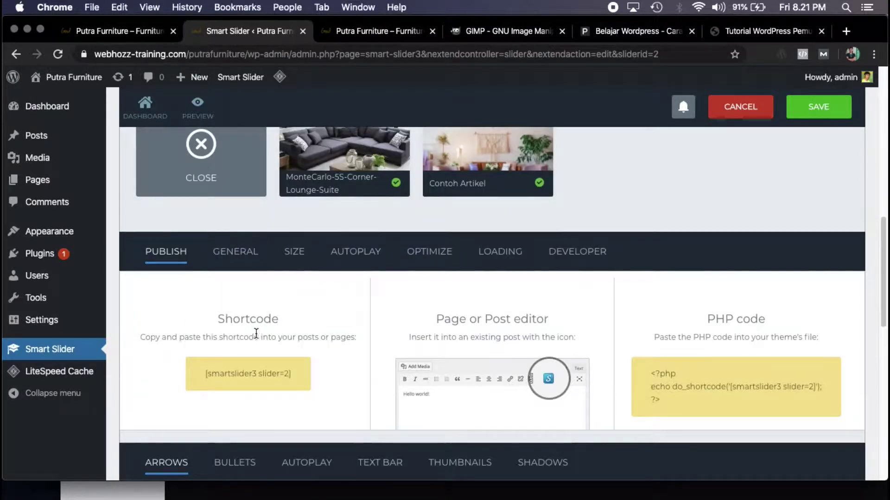
{"action": "left_click", "coordinate": [263, 373]}
{"action": "right_click", "coordinate": [234, 377]}
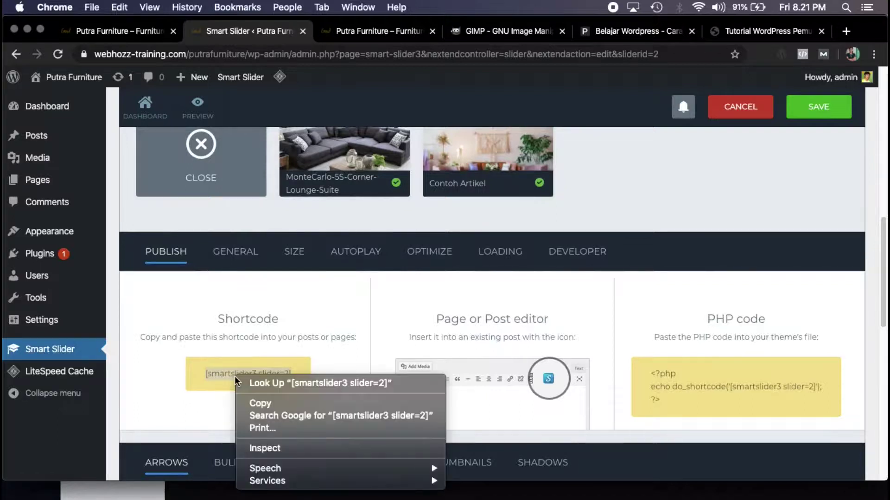
{"action": "left_click", "coordinate": [273, 404]}
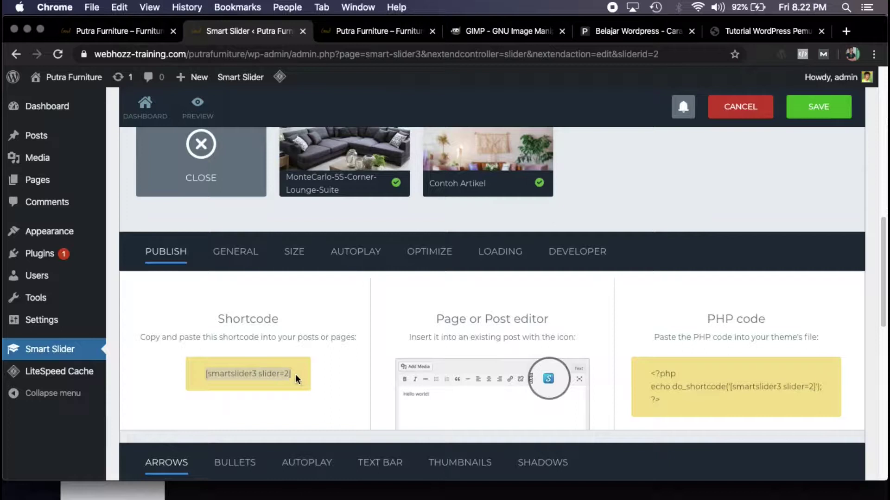
Copy the selected shortcode [smartslider3 slider=2] and open the Home page for editing from the site.
{"action": "right_click", "coordinate": [254, 376]}
{"action": "left_click", "coordinate": [291, 402]}
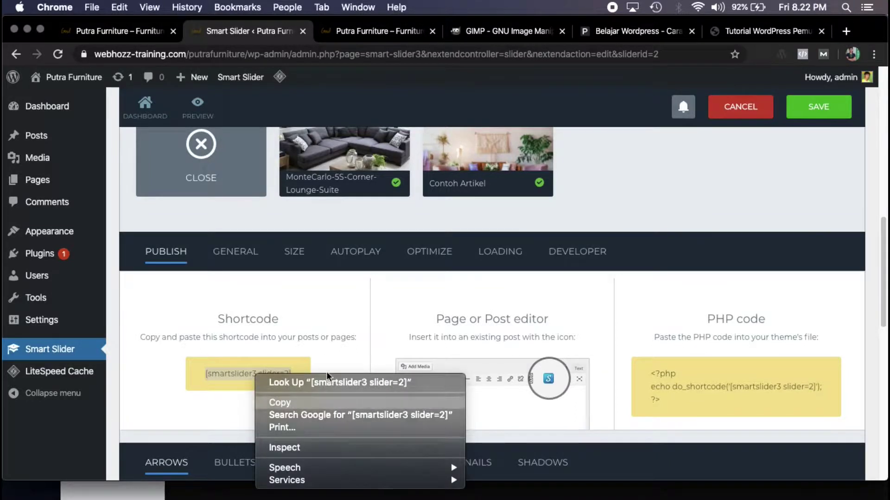
{"action": "left_click", "coordinate": [354, 28]}
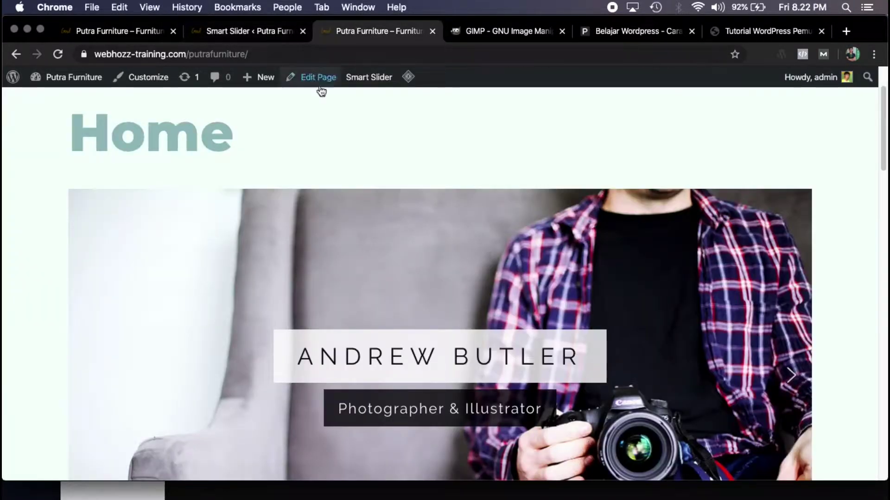
{"action": "left_click", "coordinate": [306, 80]}
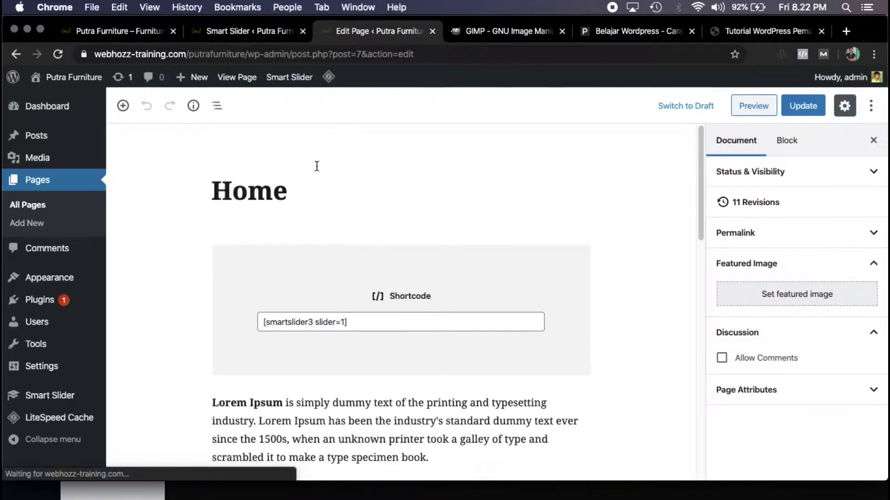
Replace the shortcode in the Home page's Shortcode block with [smartslider3 slider=2] and update the page.
{"action": "left_click", "coordinate": [340, 319]}
{"action": "key", "text": "super+a"}
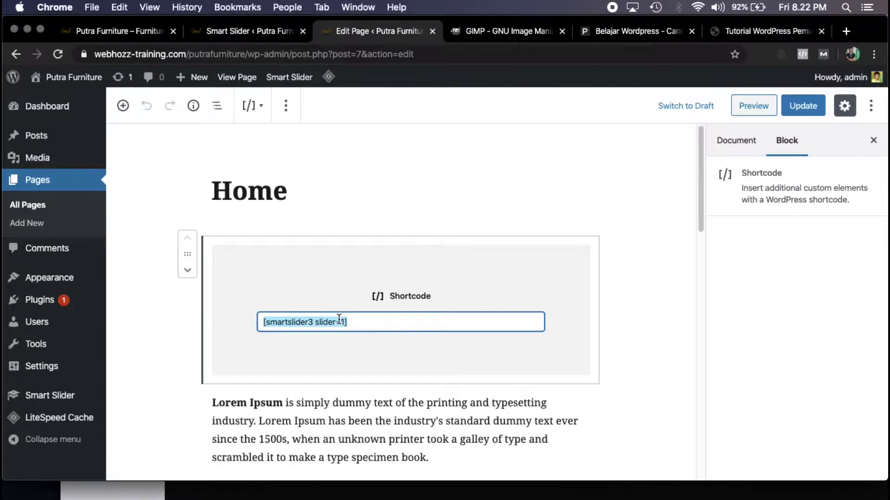
{"action": "key", "text": "BackSpace"}
{"action": "right_click", "coordinate": [338, 319]}
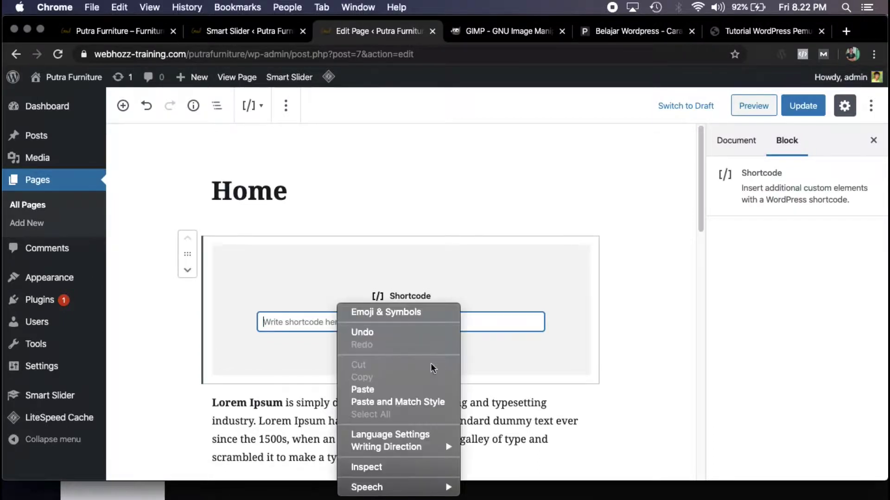
{"action": "left_click", "coordinate": [410, 385]}
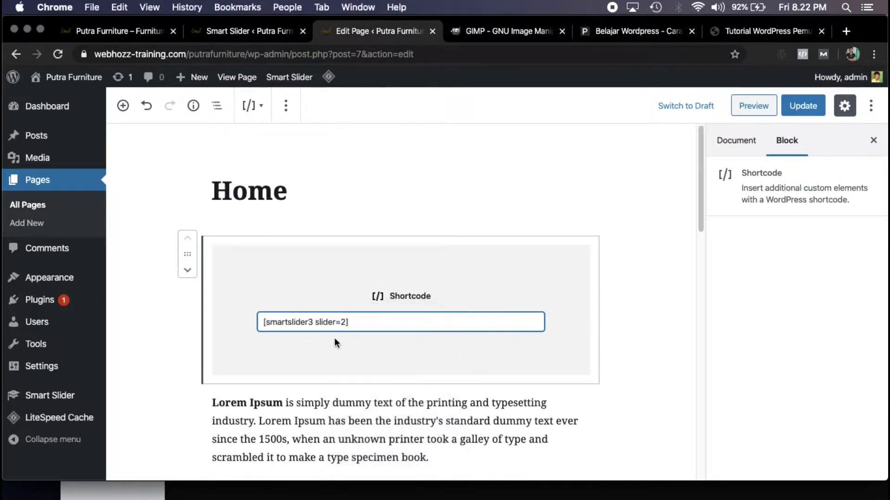
{"action": "left_click", "coordinate": [801, 108]}
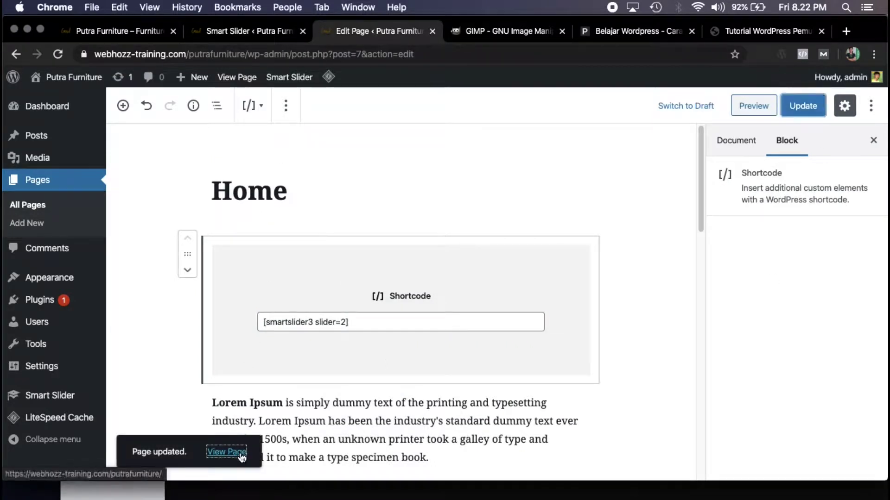
View the published Home page and examine both furniture slides, switching to the second one.
{"action": "left_click", "coordinate": [227, 452]}
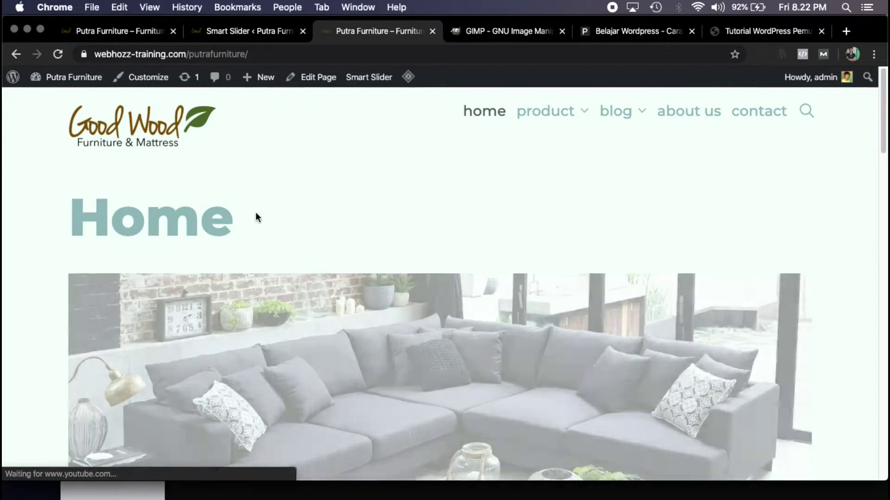
{"action": "scroll", "coordinate": [407, 209], "scroll_direction": "down", "scroll_amount": 3}
{"action": "scroll", "coordinate": [404, 212], "scroll_direction": "down", "scroll_amount": 3}
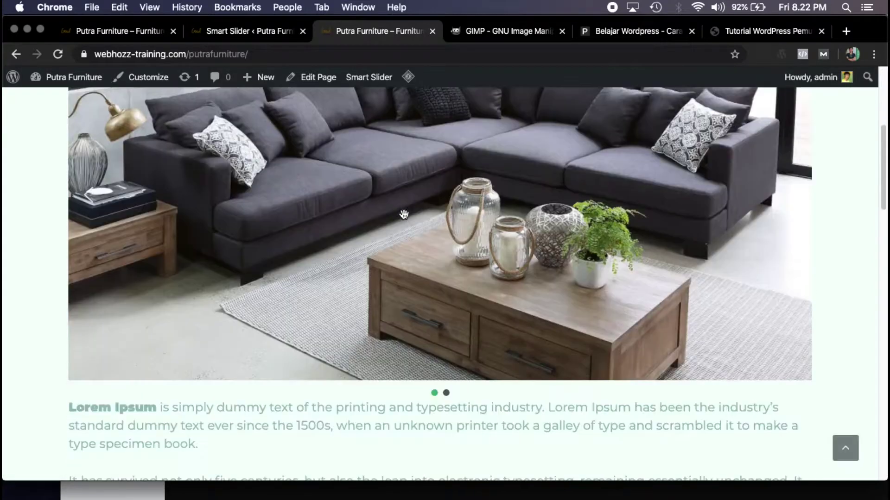
{"action": "scroll", "coordinate": [419, 214], "scroll_direction": "up", "scroll_amount": 1}
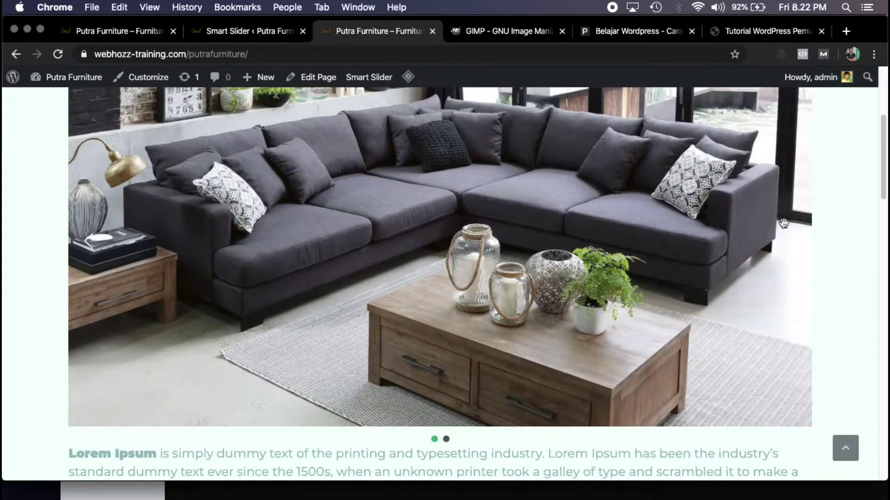
{"action": "left_click", "coordinate": [446, 439]}
{"action": "scroll", "coordinate": [774, 302], "scroll_direction": "up", "scroll_amount": 1}
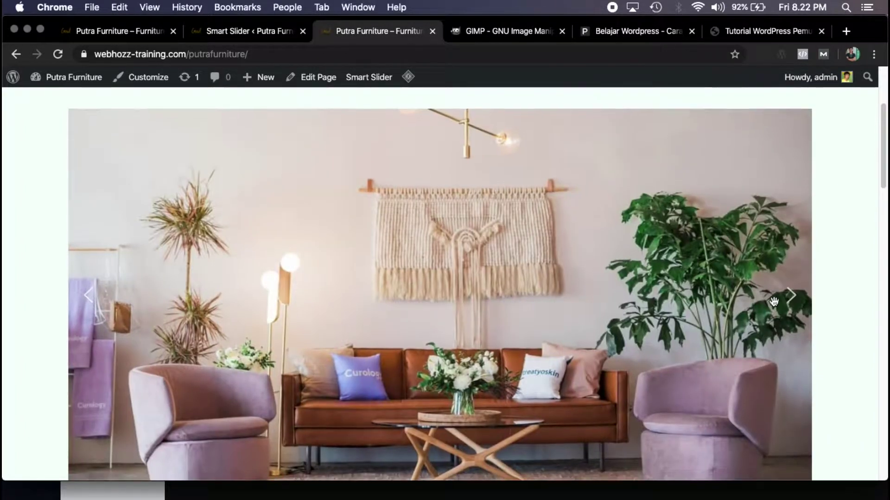
{"action": "scroll", "coordinate": [703, 296], "scroll_direction": "down", "scroll_amount": 3}
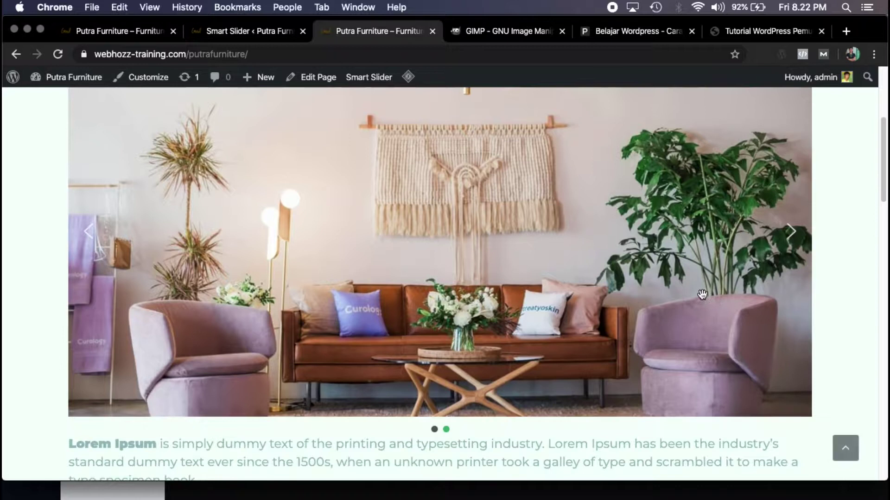
{"action": "scroll", "coordinate": [705, 247], "scroll_direction": "up", "scroll_amount": 2}
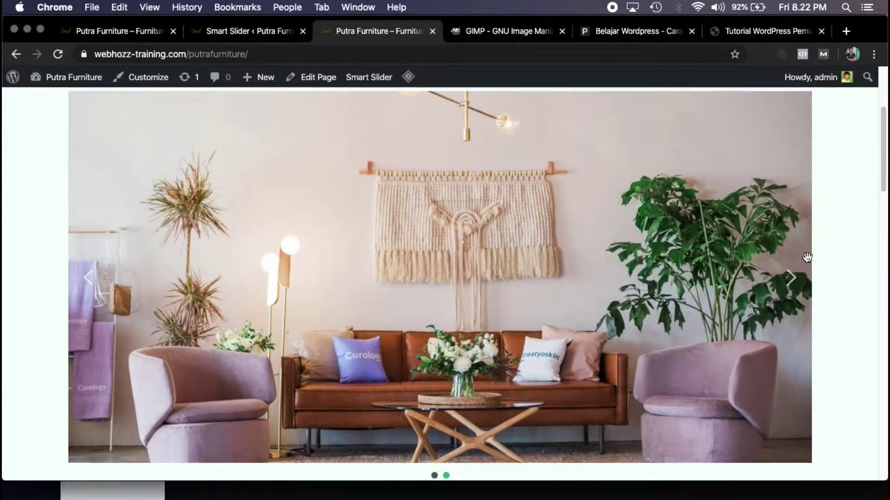
Test the Home page slider's navigation by advancing it with its arrow and swiping between slides.
{"action": "left_click", "coordinate": [795, 280]}
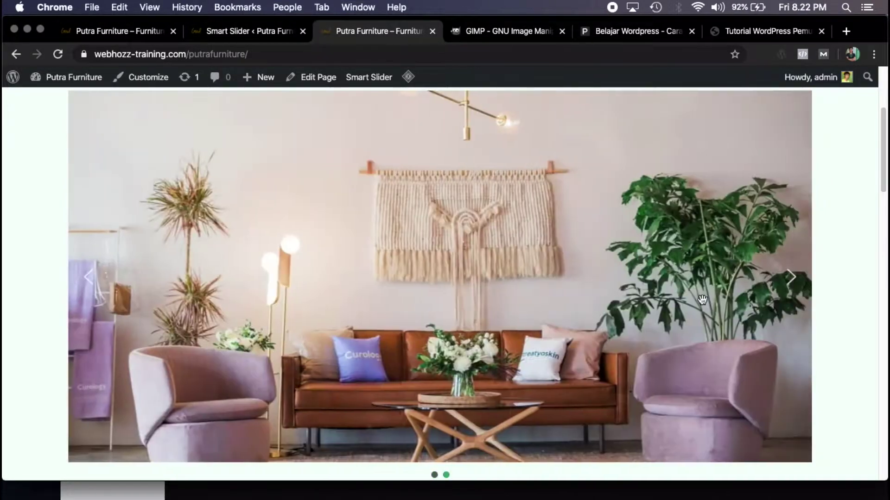
{"action": "left_click_drag", "start_coordinate": [702, 300], "coordinate": [533, 306]}
{"action": "left_click_drag", "start_coordinate": [683, 318], "coordinate": [543, 283]}
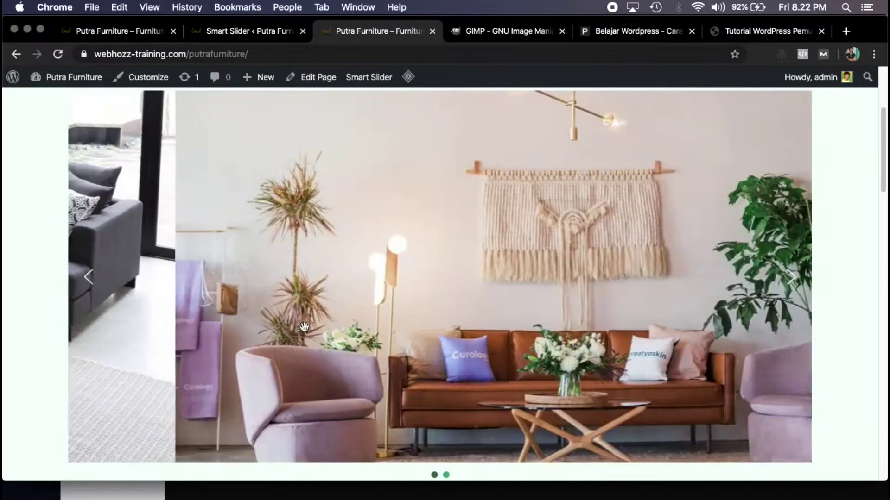
{"action": "left_click", "coordinate": [792, 278]}
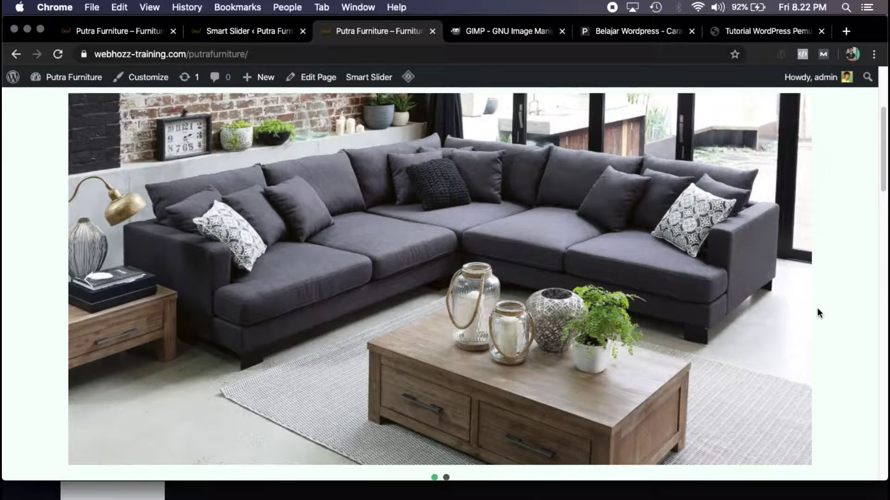
{"action": "scroll", "coordinate": [802, 302], "scroll_direction": "down", "scroll_amount": 1}
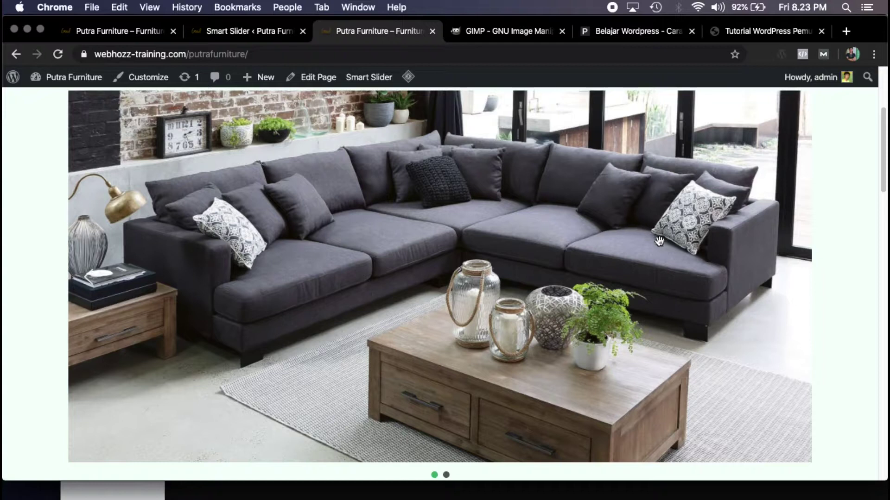
Go back to the home slider's editor and save the slider.
{"action": "mouse_move", "coordinate": [361, 88]}
{"action": "left_click", "coordinate": [232, 43]}
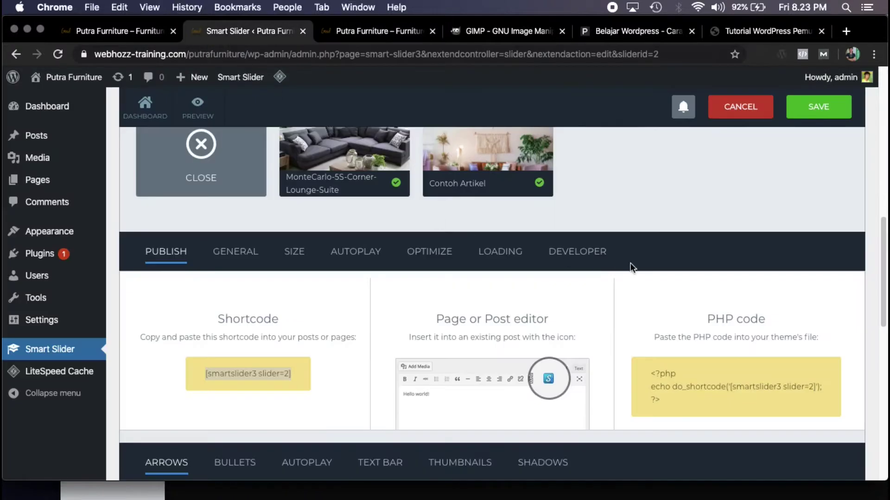
{"action": "scroll", "coordinate": [630, 262], "scroll_direction": "up", "scroll_amount": 2}
{"action": "left_click", "coordinate": [825, 116]}
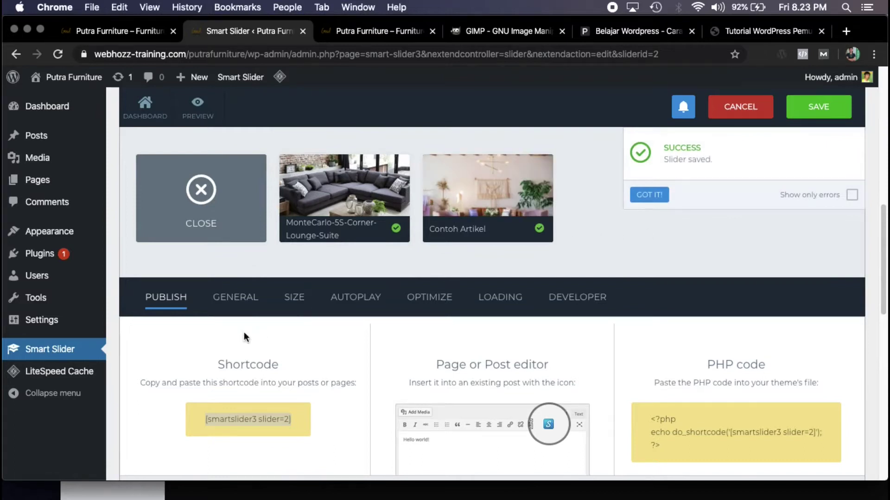
Return to the Smart Slider dashboard and look over Sample Slider and home slider in the slider list.
{"action": "left_click", "coordinate": [60, 349]}
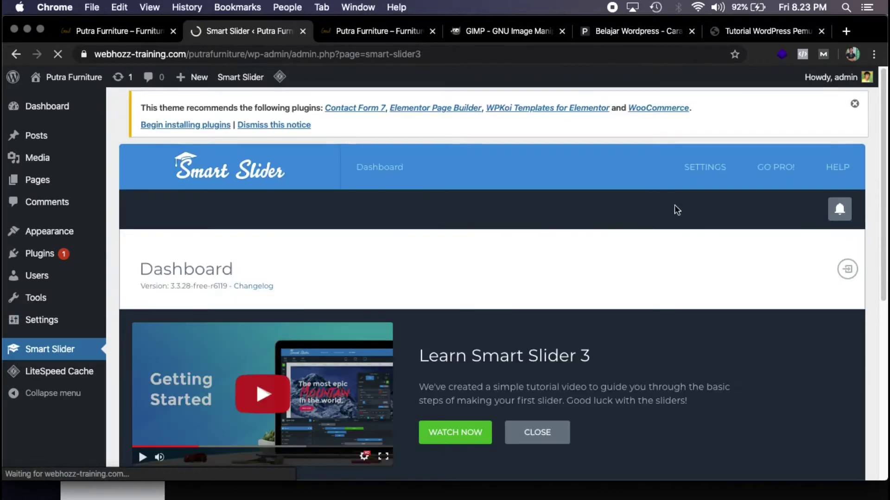
{"action": "scroll", "coordinate": [435, 221], "scroll_direction": "down", "scroll_amount": 5}
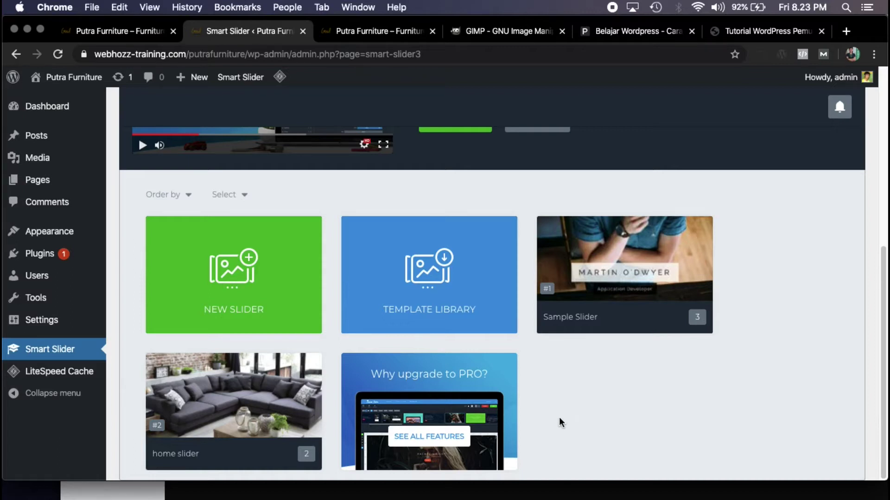
{"action": "mouse_move", "coordinate": [612, 296]}
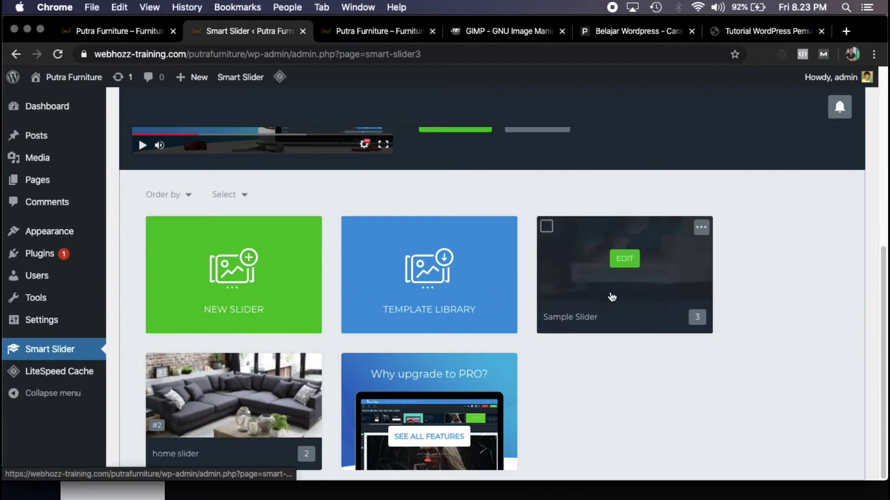
{"action": "mouse_move", "coordinate": [210, 372]}
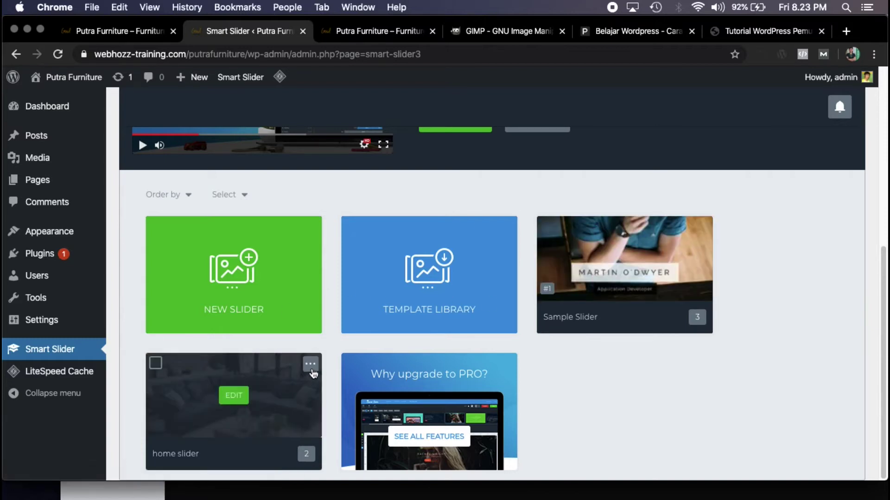